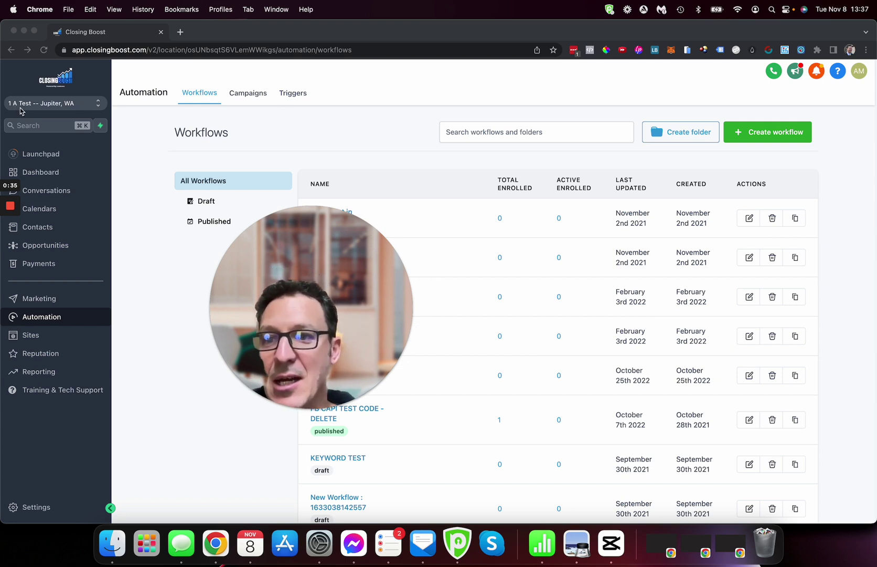
Step: Turn on macOS Do Not Disturb from Control Center and show the All Workflows list
left_click(788, 9)
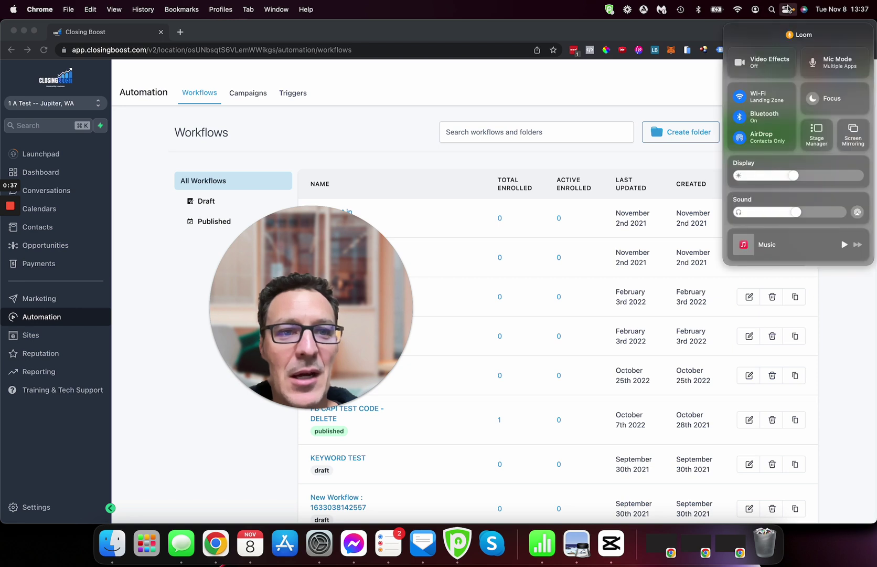
left_click(847, 98)
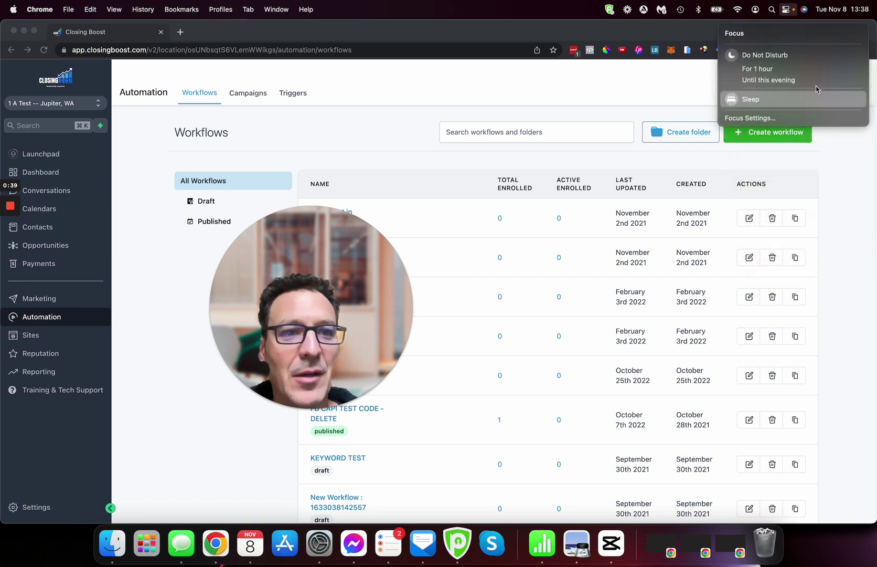
left_click(765, 54)
left_click(444, 108)
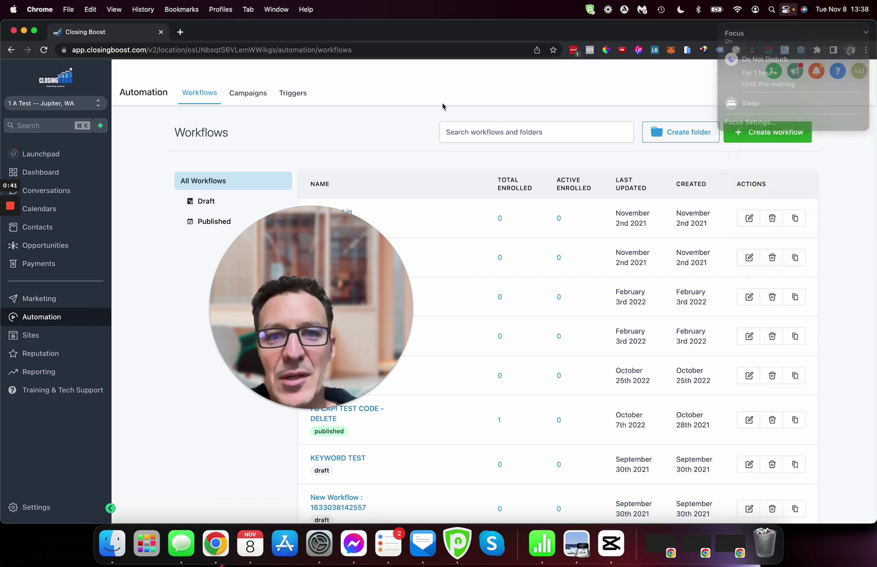
left_click(288, 181)
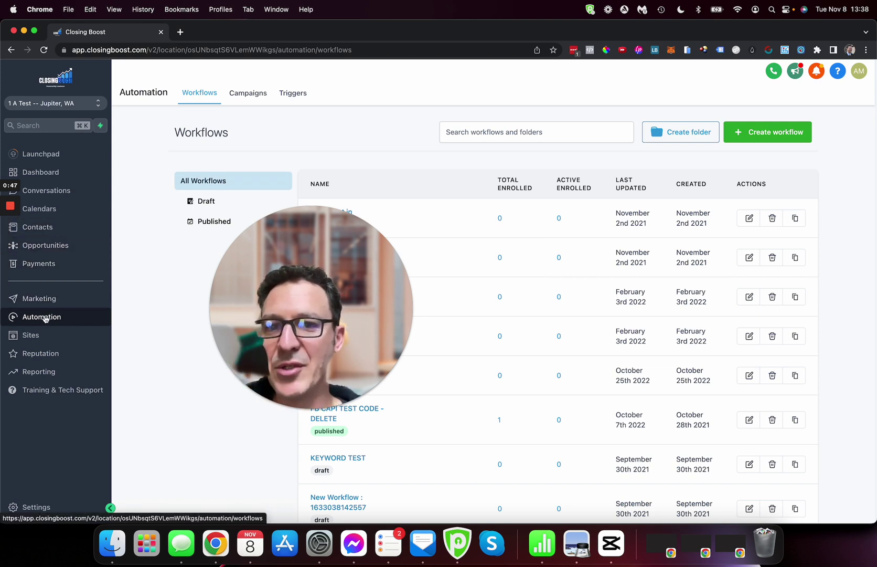
Step: Create a new blank workflow starting from scratch
left_click_drag(326, 248, 202, 303)
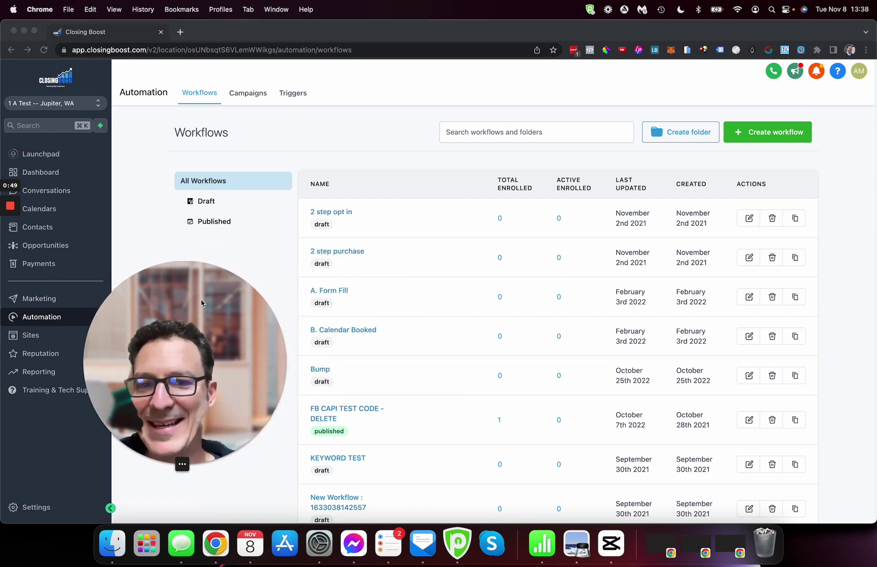
left_click(777, 133)
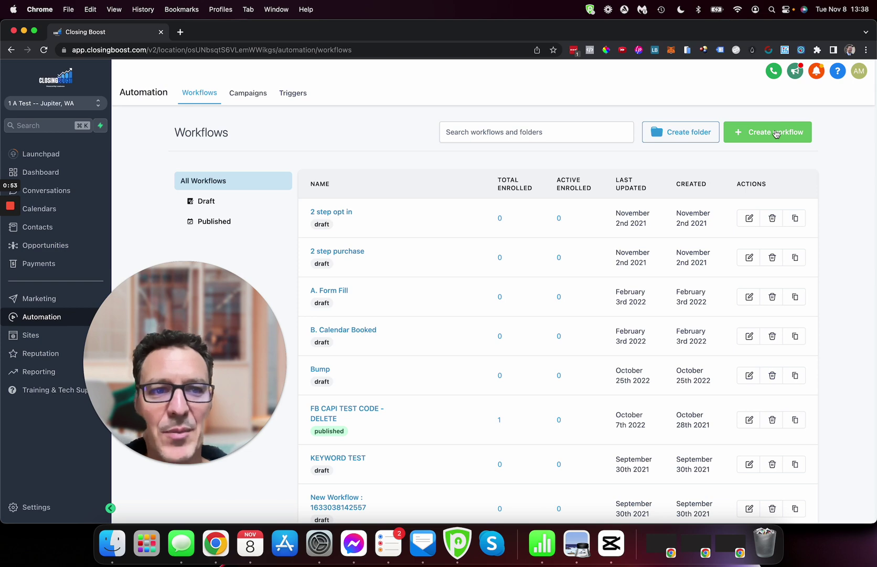
left_click(776, 133)
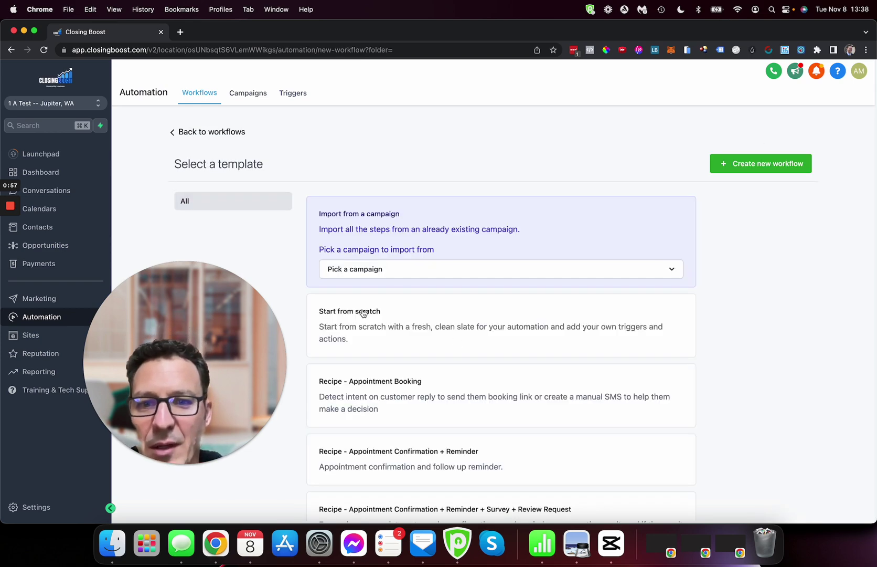
left_click(363, 313)
left_click(742, 171)
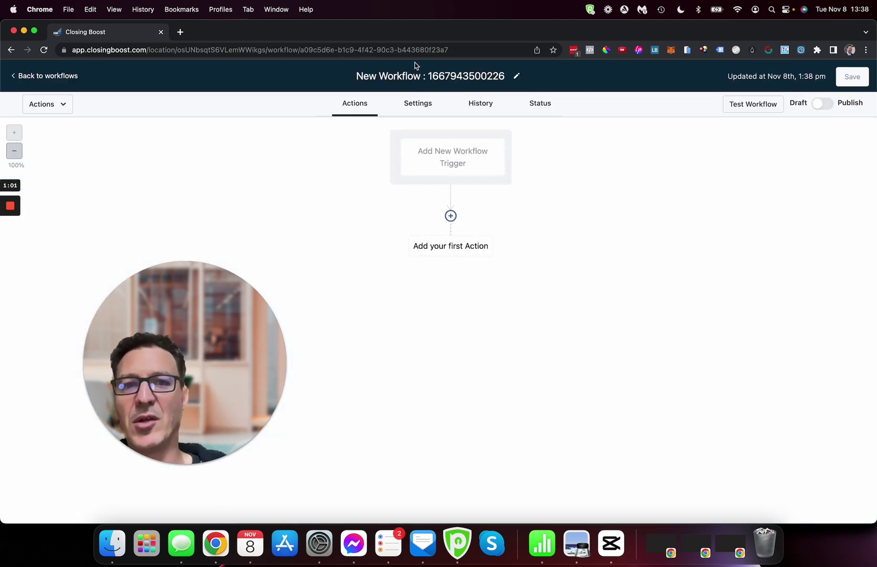
Step: Rename the workflow to 'Chat Widget Trigger'
left_click(413, 73)
triple_click(413, 73)
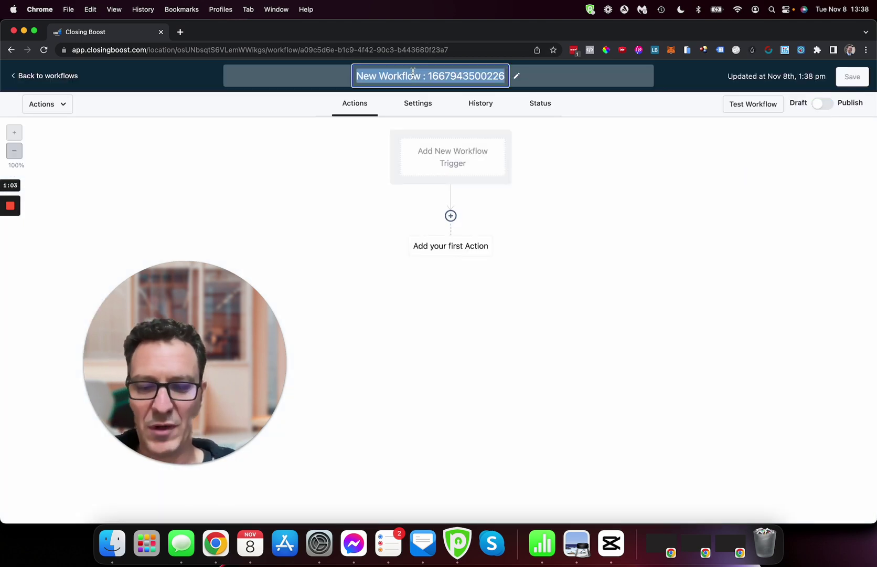
type("Chat Wi")
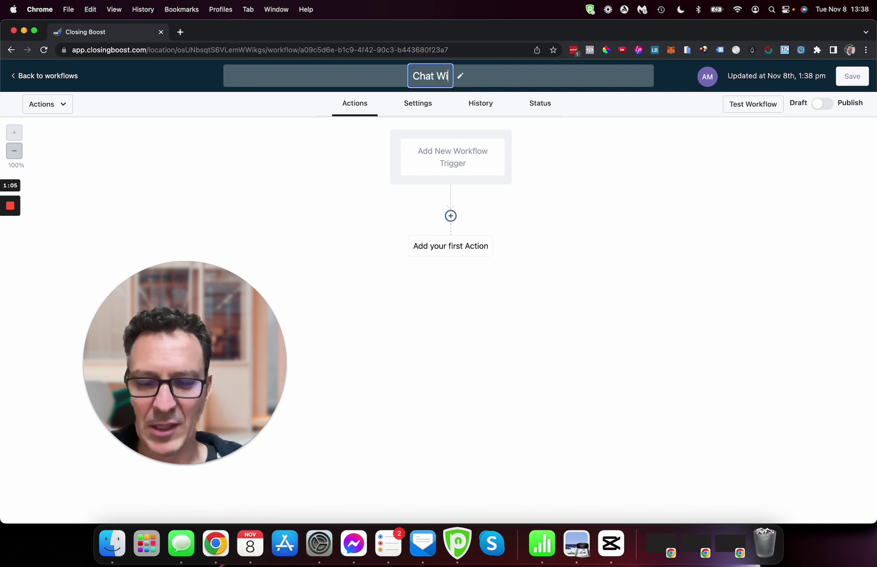
type("dget Trigger")
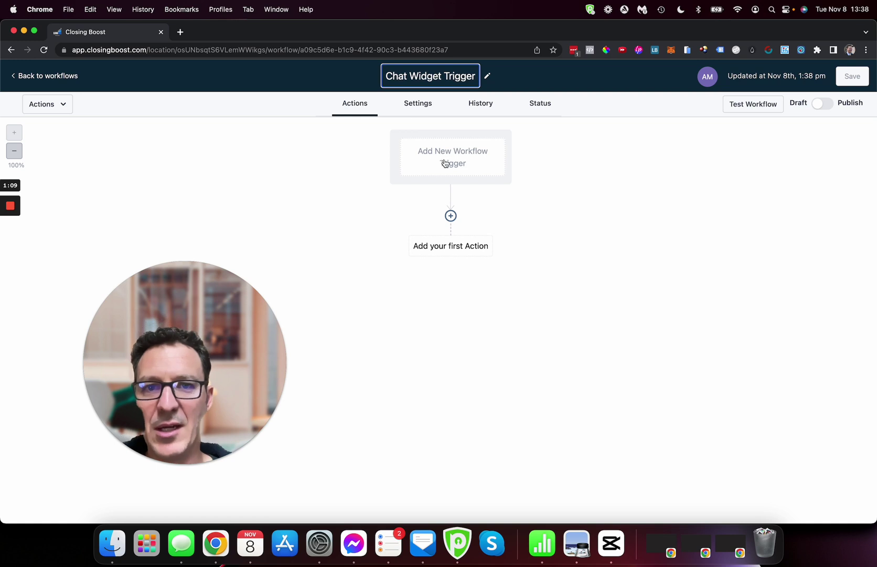
Step: Pick Customer Replied from the Contact Actions section of the trigger list
left_click(423, 165)
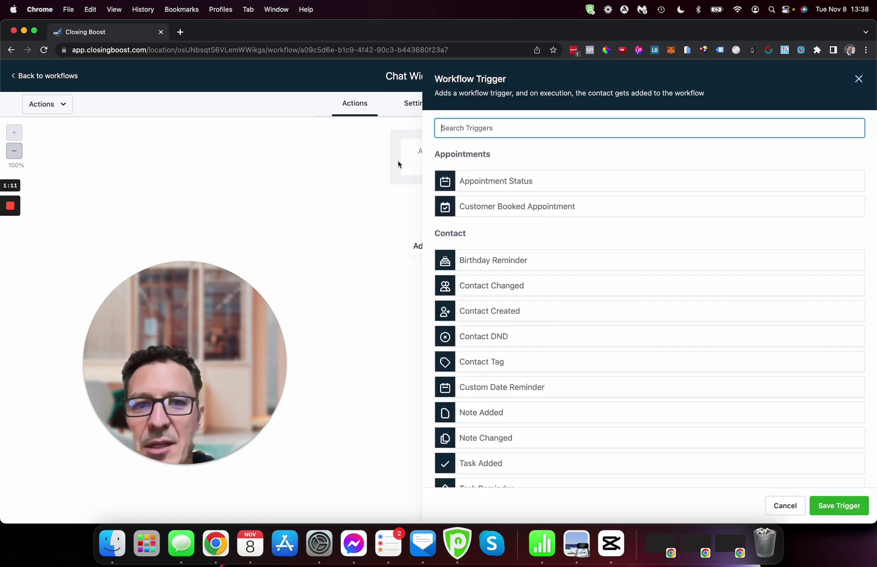
type("r")
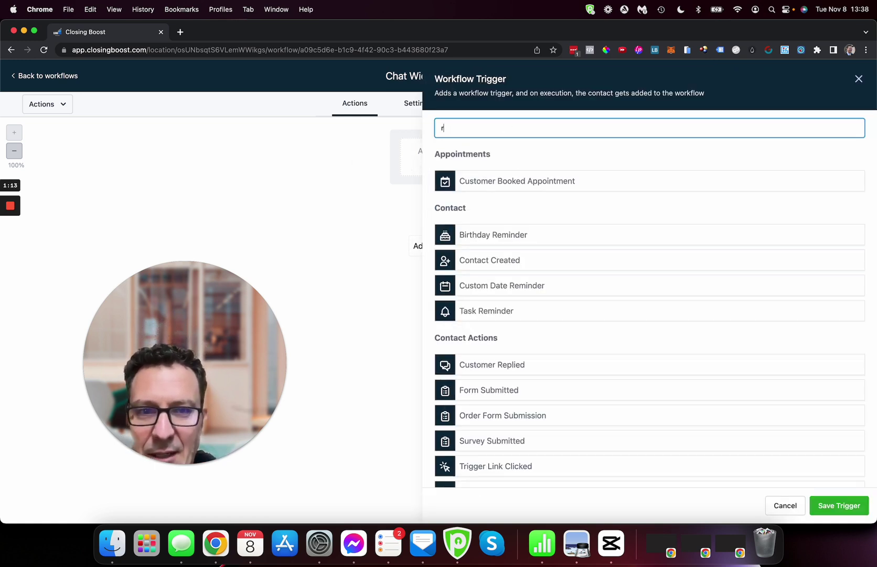
type("ep")
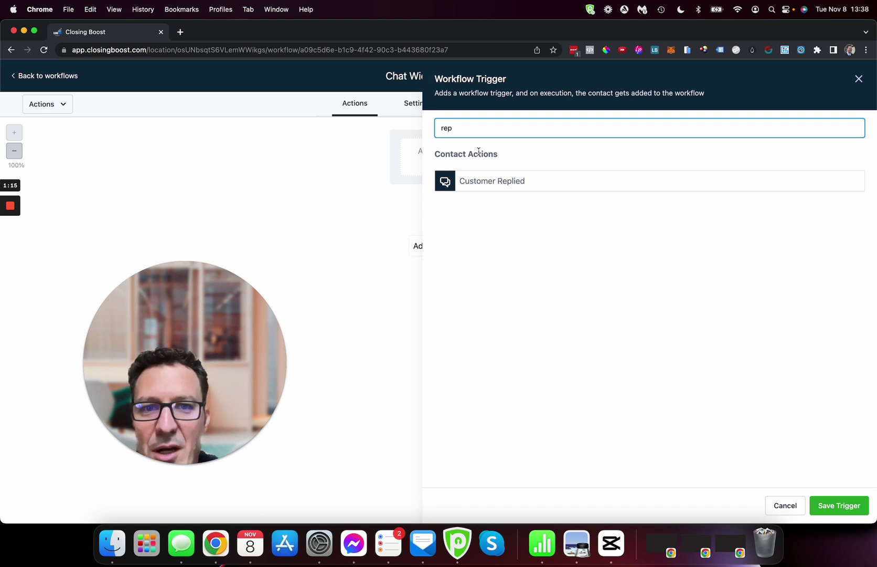
key("BackSpace")
key("BackSpace")
key("BackSpace")
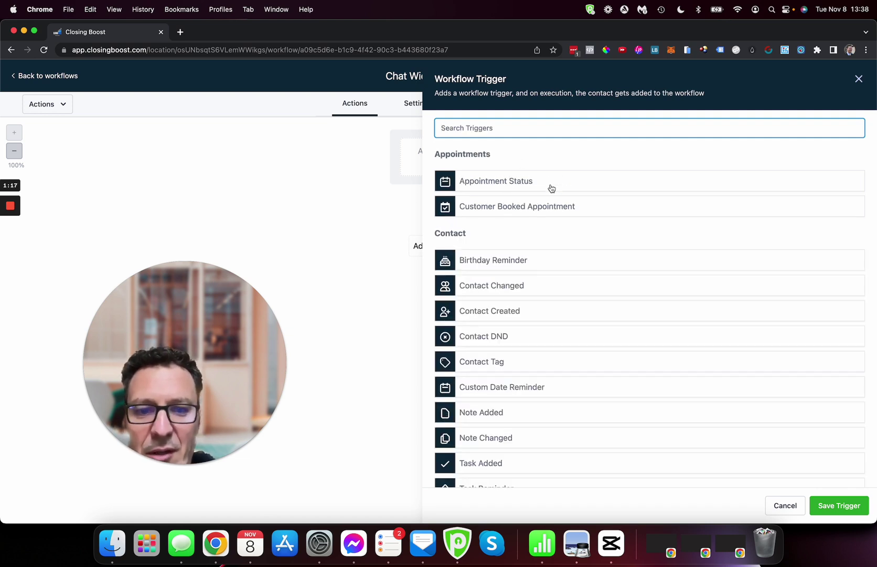
scroll(537, 305, "down", 2)
scroll(538, 305, "down", 5)
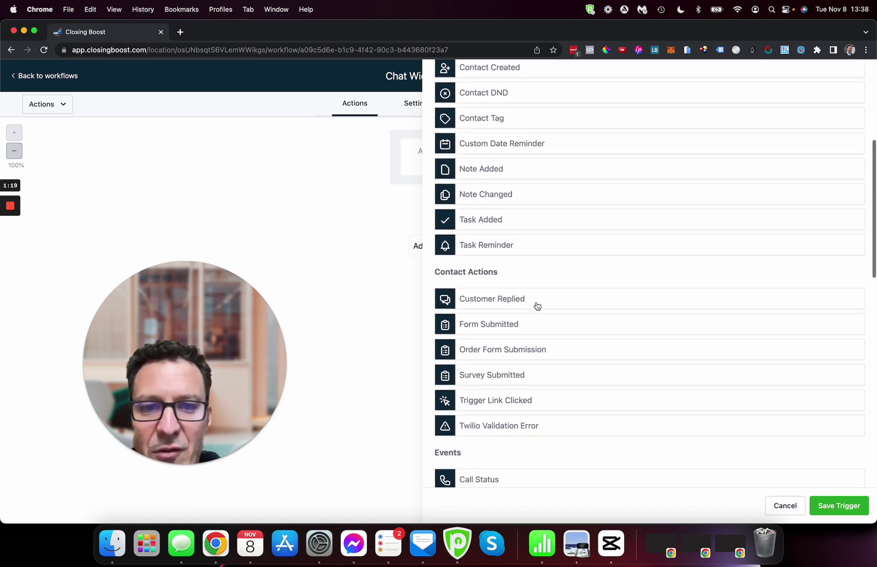
scroll(537, 306, "down", 3)
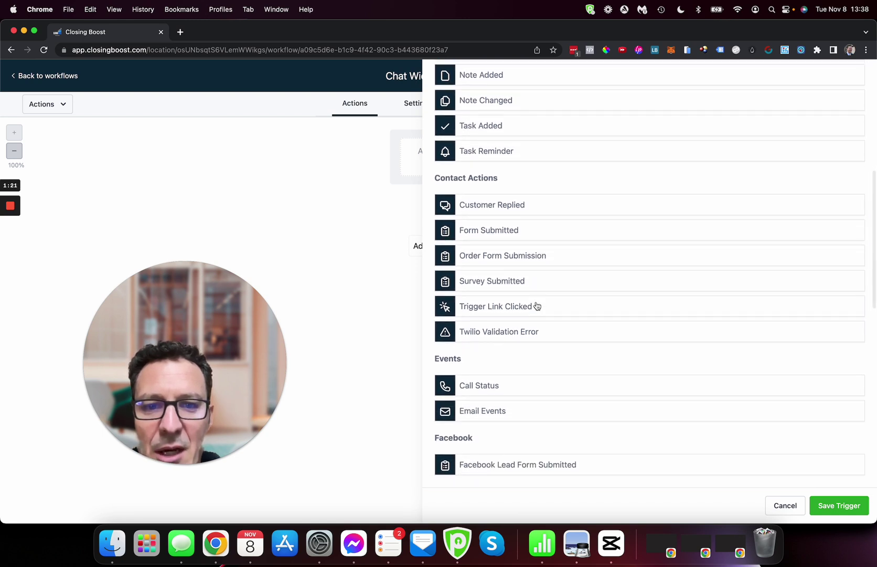
scroll(538, 306, "down", 1)
scroll(538, 306, "up", 5)
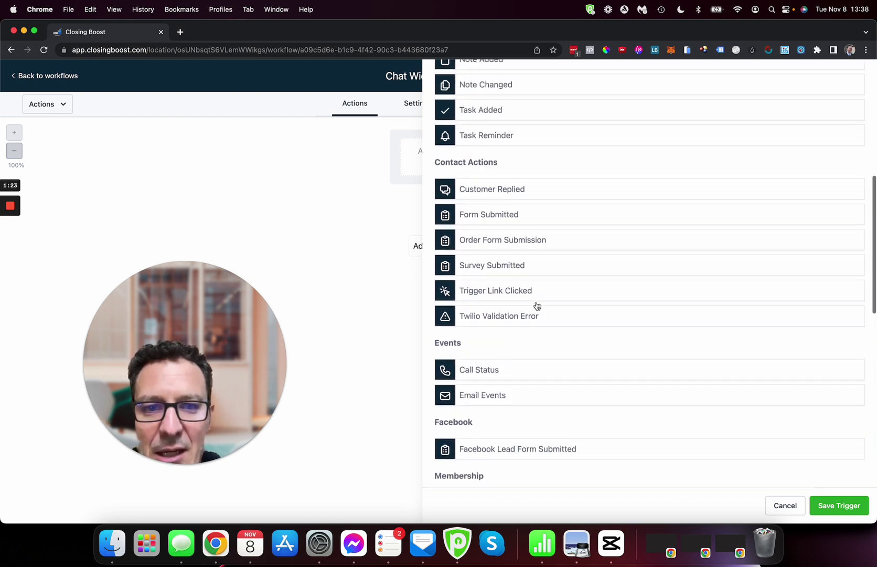
scroll(537, 306, "up", 1)
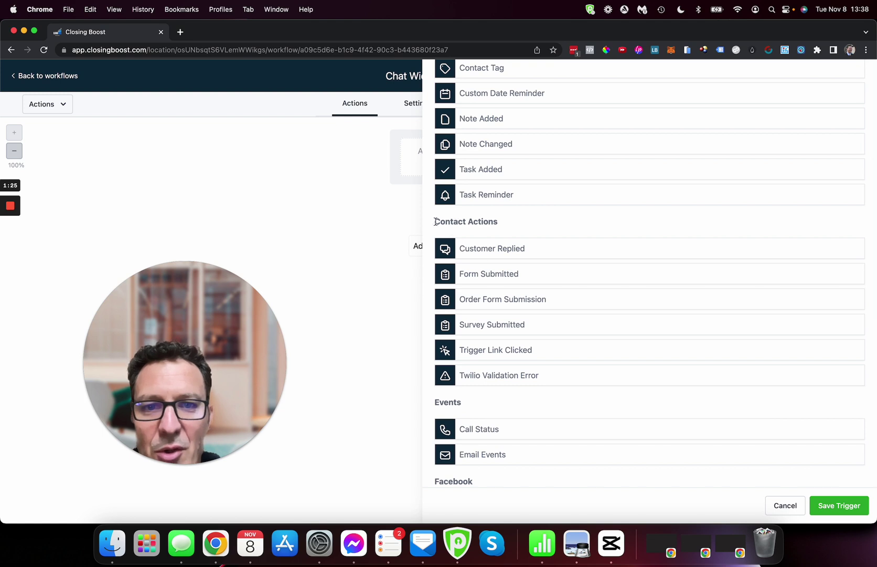
left_click(486, 254)
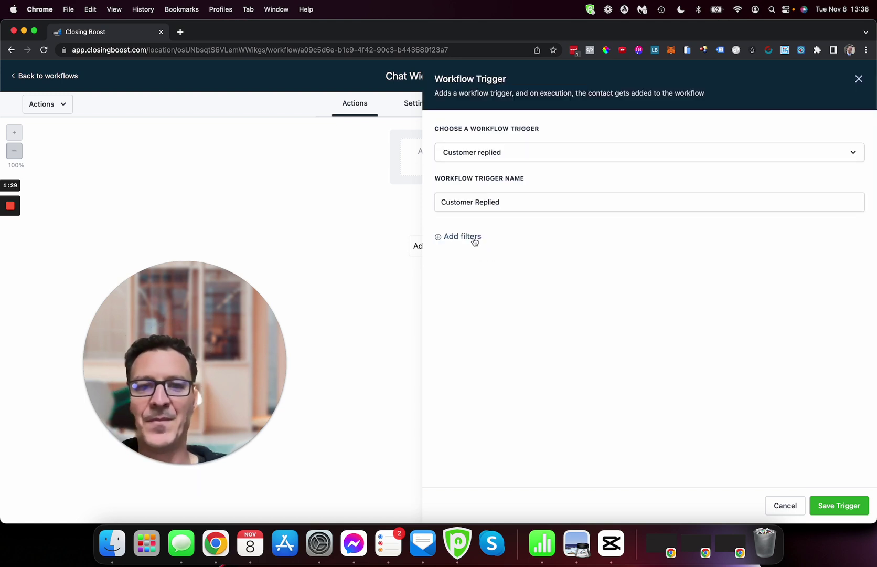
Step: Filter the trigger by Reply channel set to Chat Widget, and save it
left_click(472, 238)
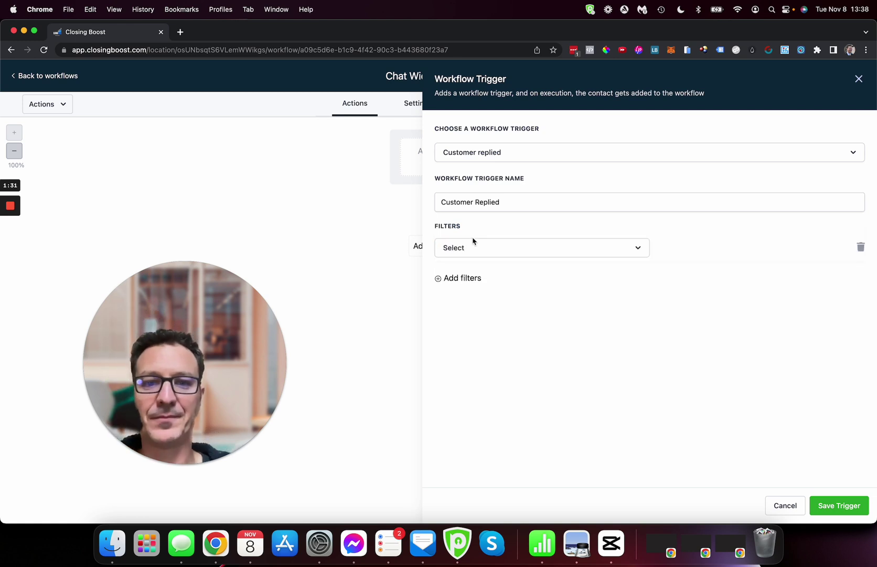
left_click(471, 249)
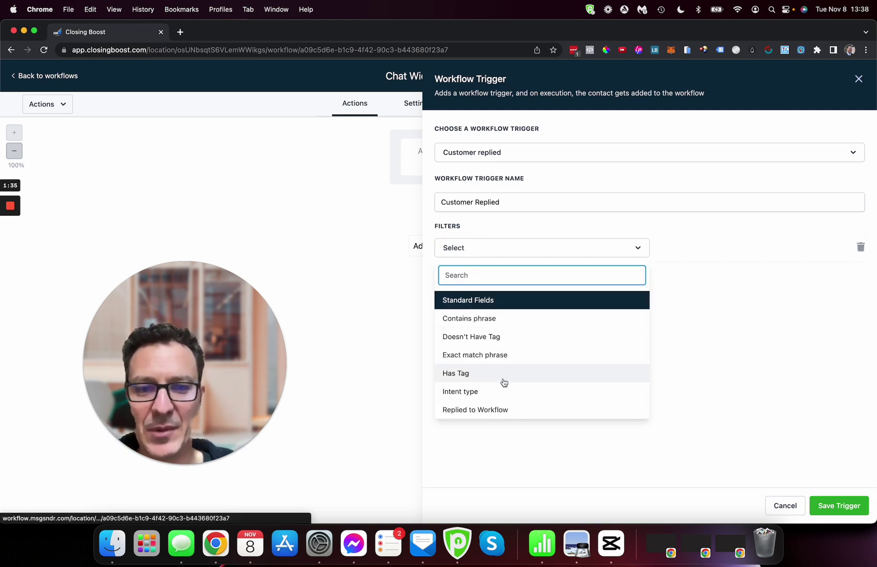
scroll(505, 382, "down", 3)
scroll(492, 310, "up", 4)
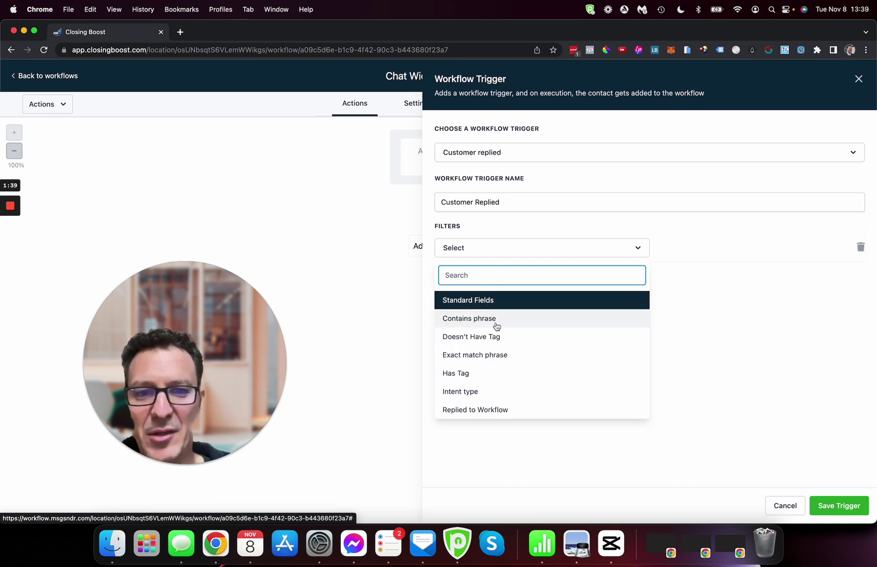
scroll(512, 353, "down", 3)
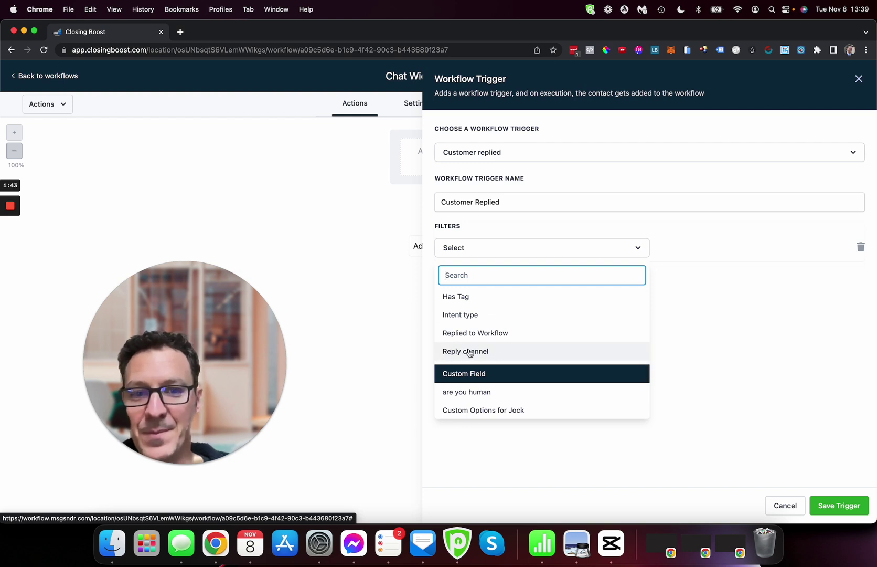
left_click(470, 352)
left_click(693, 247)
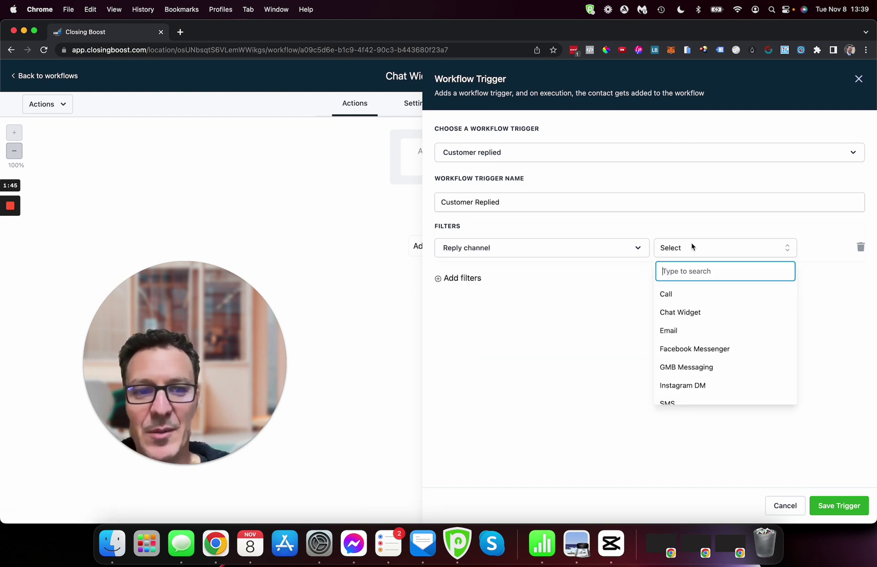
left_click(692, 311)
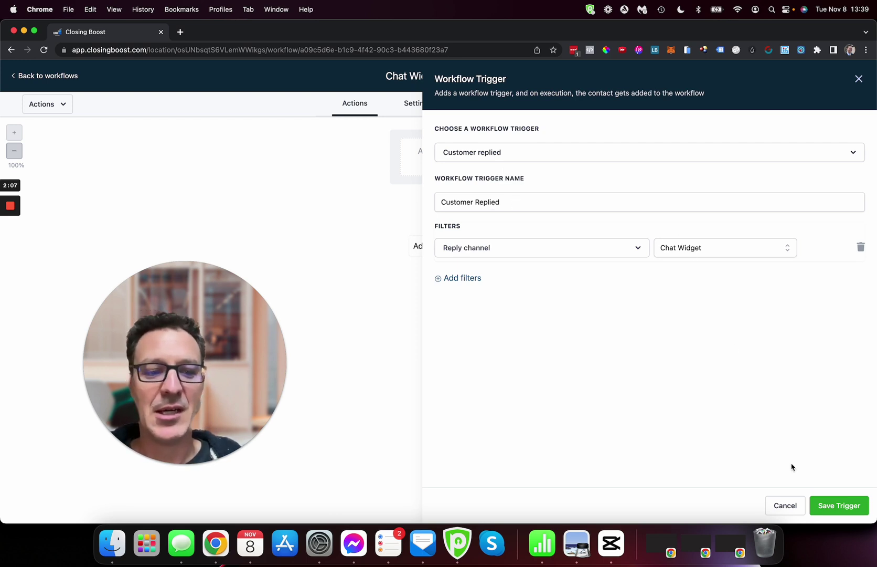
left_click(841, 504)
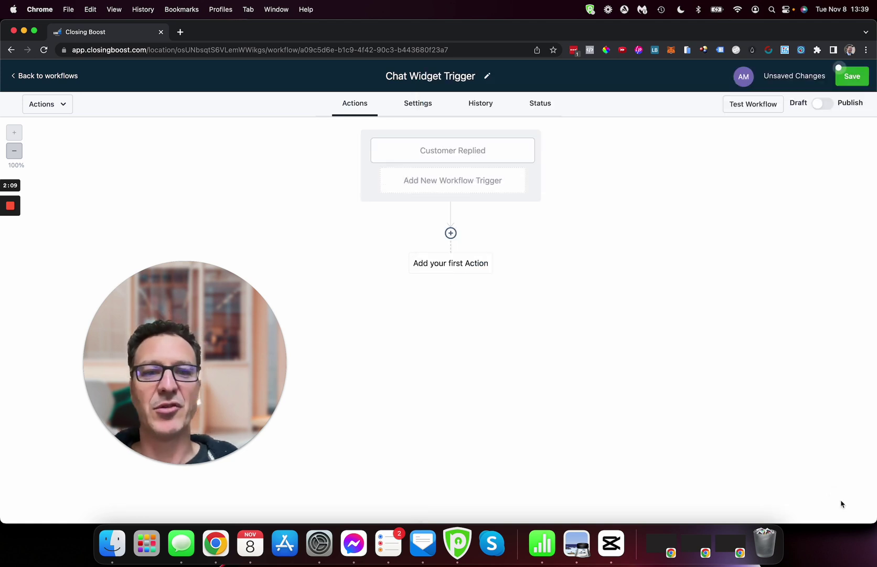
Step: Rename the trigger to 'Customer Replied - Chat Widget', save it, and start the first action
left_click(446, 158)
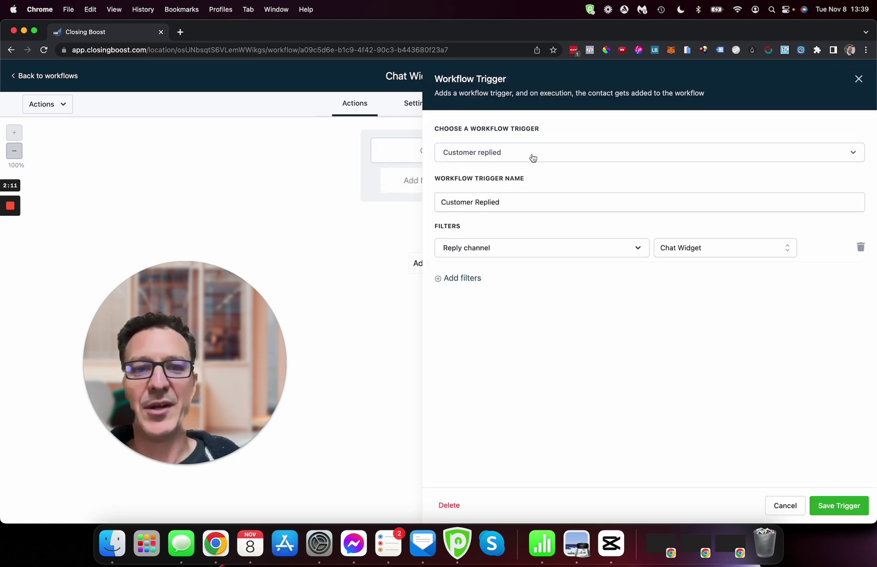
left_click(537, 201)
type("- Chat Widget")
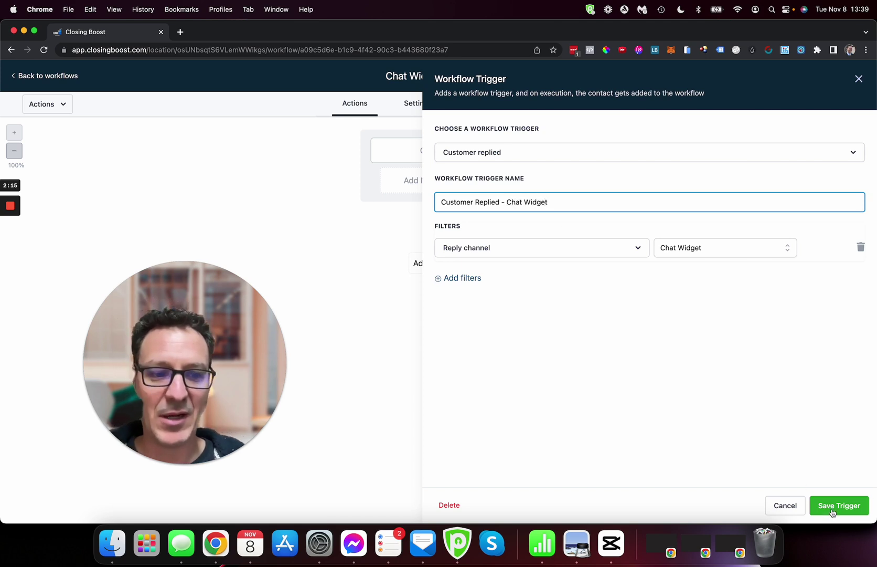
left_click(835, 508)
left_click(443, 269)
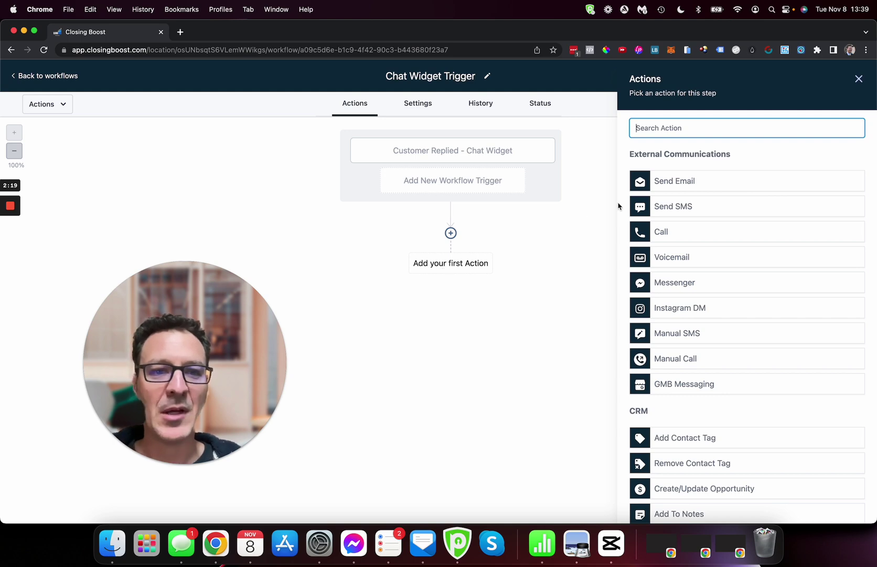
Step: Add a Send SMS action and insert the Contact First Name custom value after 'Hi'
scroll(678, 337, "down", 8)
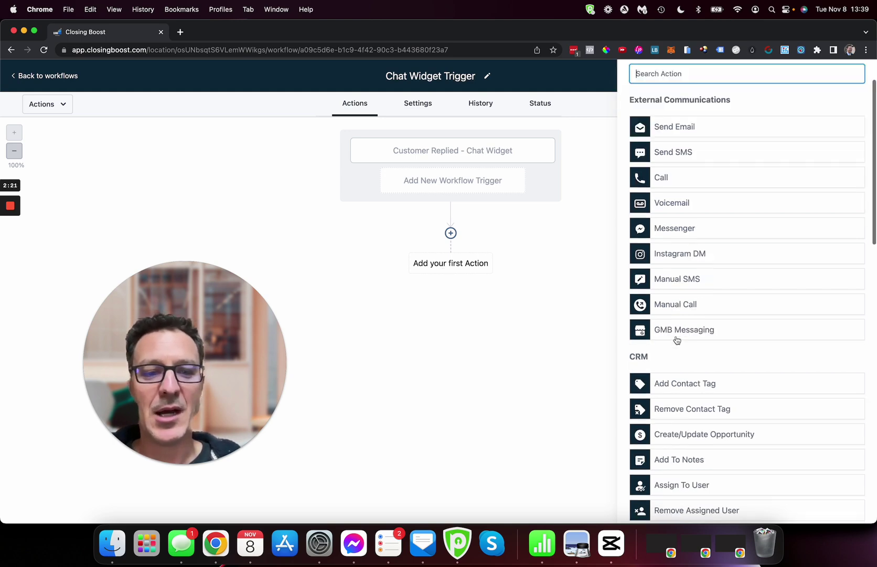
scroll(677, 338, "up", 8)
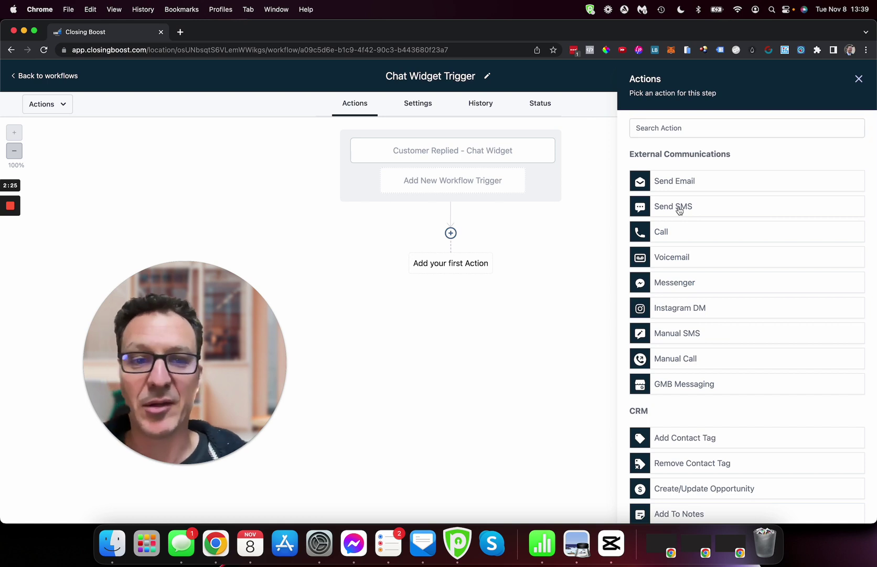
left_click(680, 209)
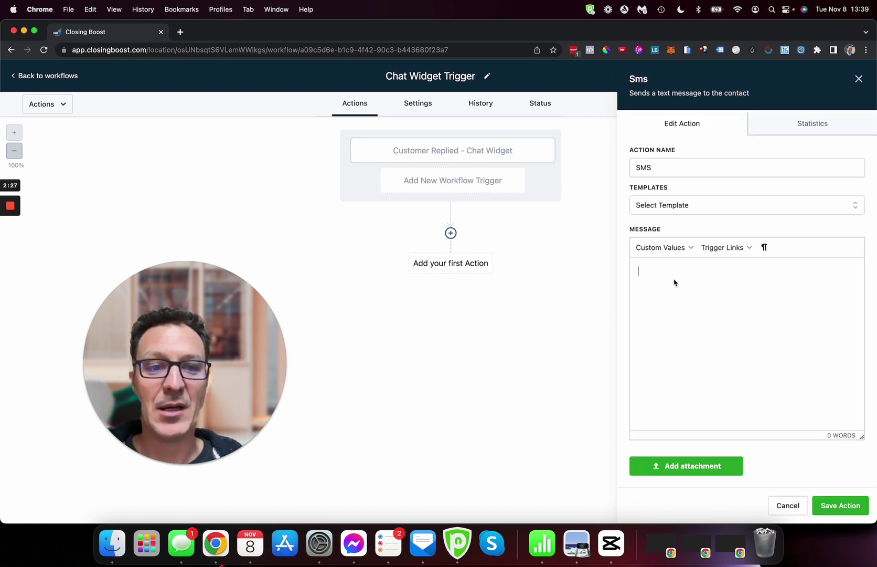
left_click(676, 252)
mouse_move(677, 266)
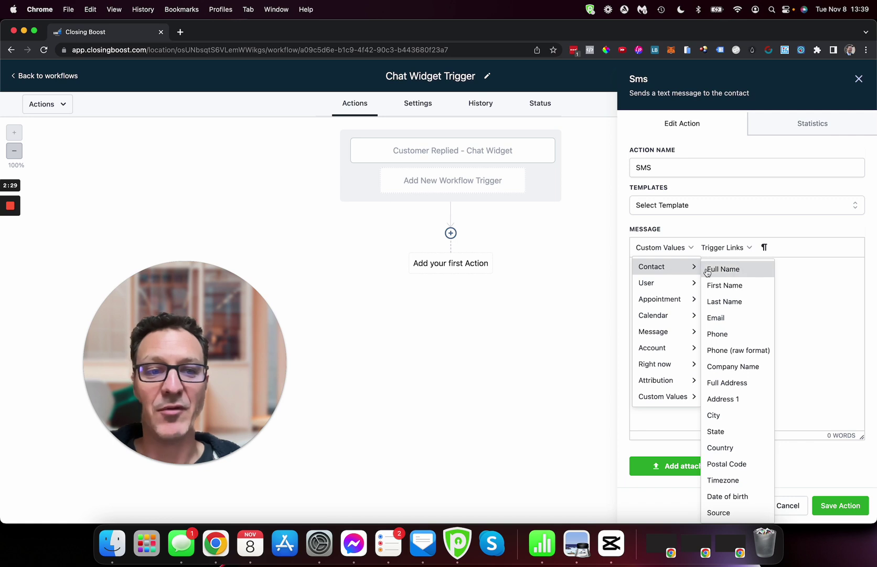
mouse_move(656, 282)
left_click(710, 284)
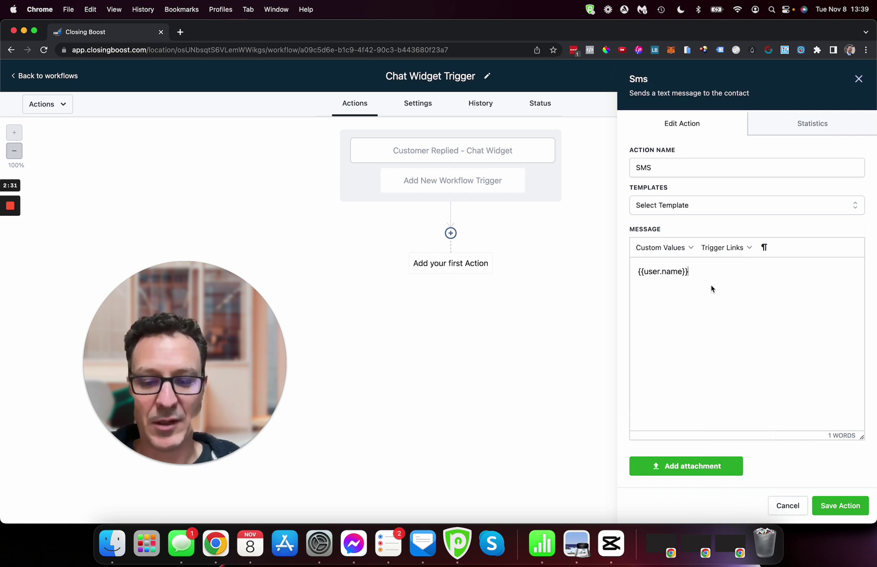
key("BackSpace")
key("BackSpace")
key("BackSpace")
key("BackSpace")
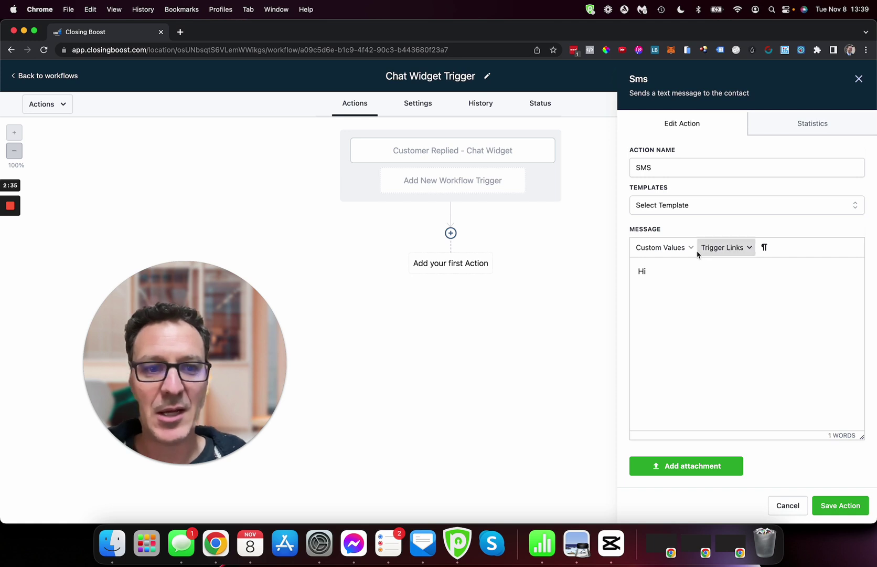
left_click(662, 247)
mouse_move(681, 270)
left_click(728, 284)
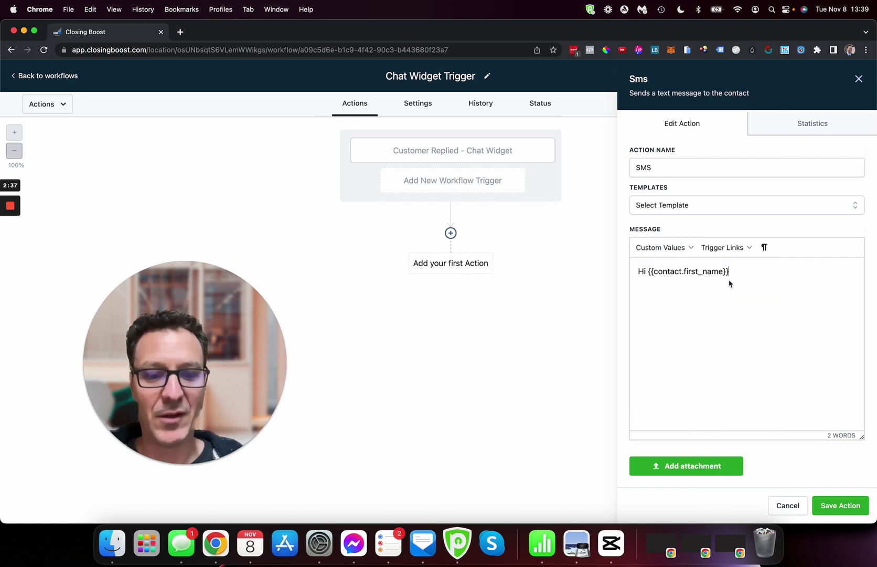
Step: Type the holding message introducing the sender's company and promising a quick reply, then save the SMS
type(", this is ")
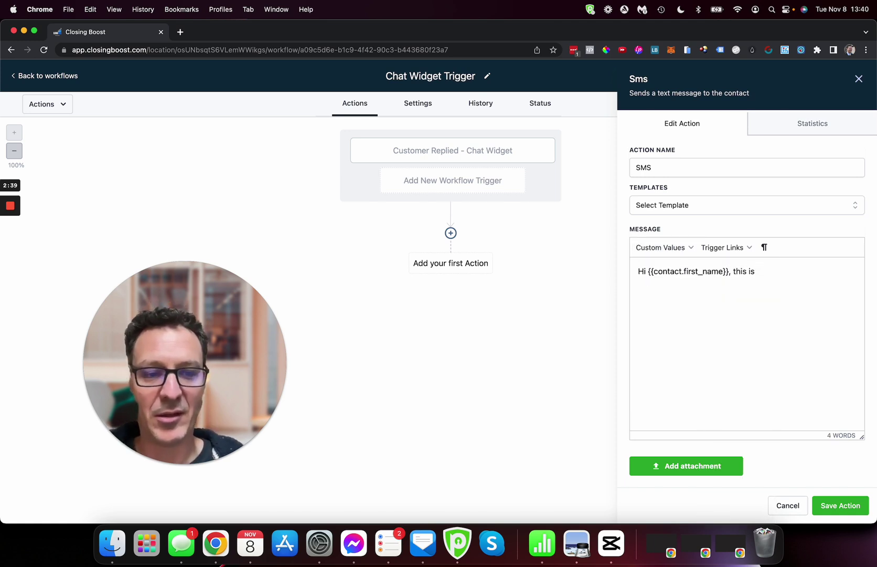
type("Alas")
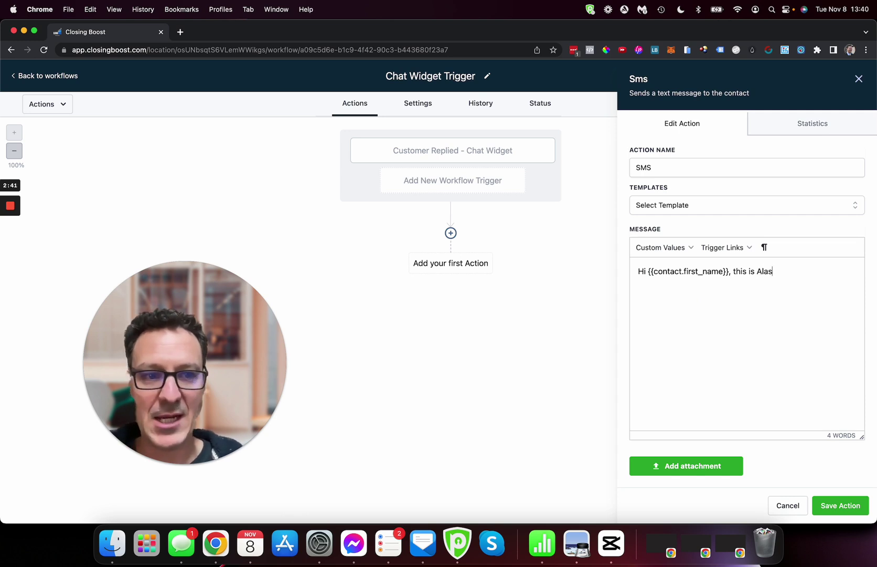
type("tair from ")
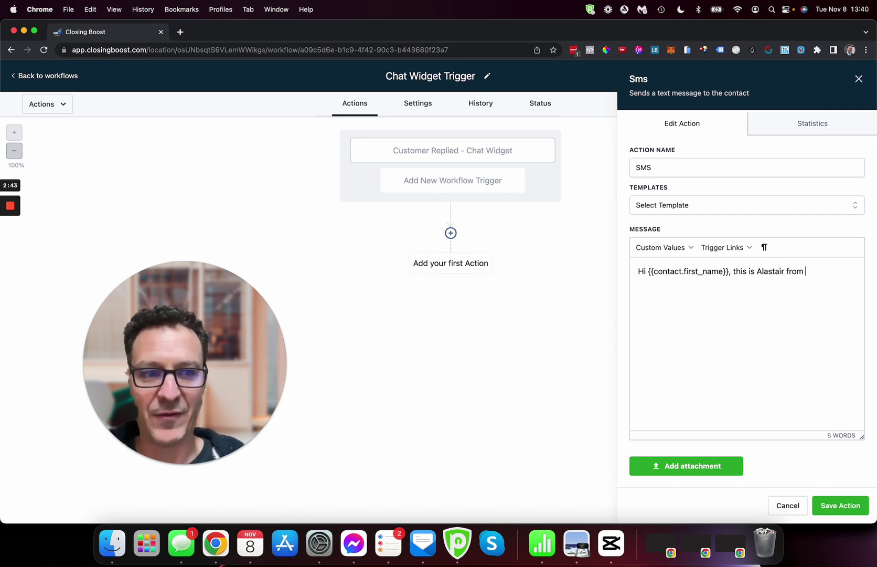
type("COMPA")
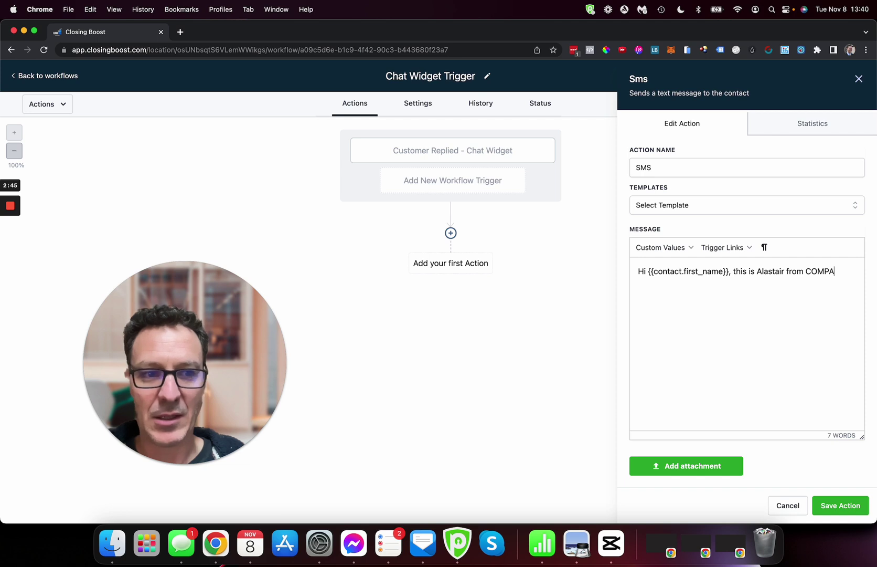
key("BackSpace")
key("BackSpace")
key("BackSpace")
key("BackSpace")
key("BackSpace")
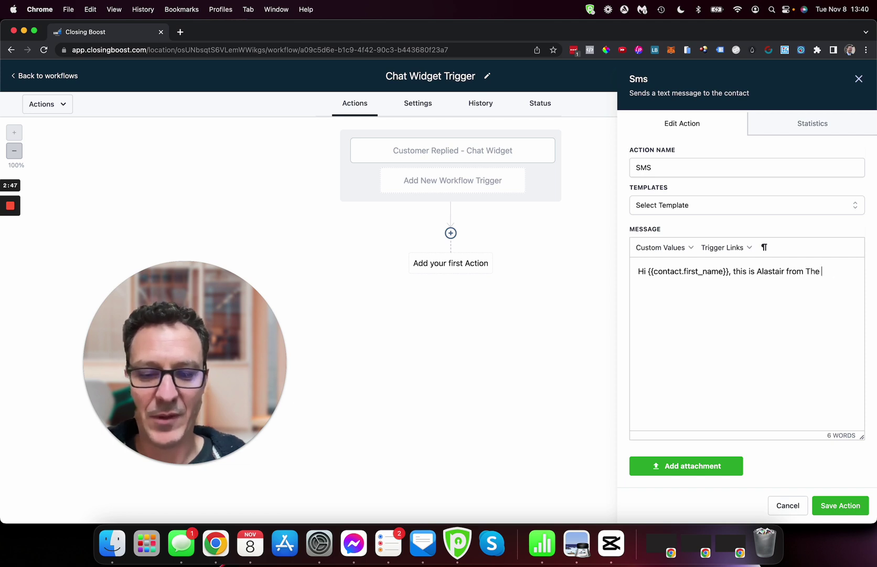
type("fit Oasi")
key("BackSpace")
key("BackSpace")
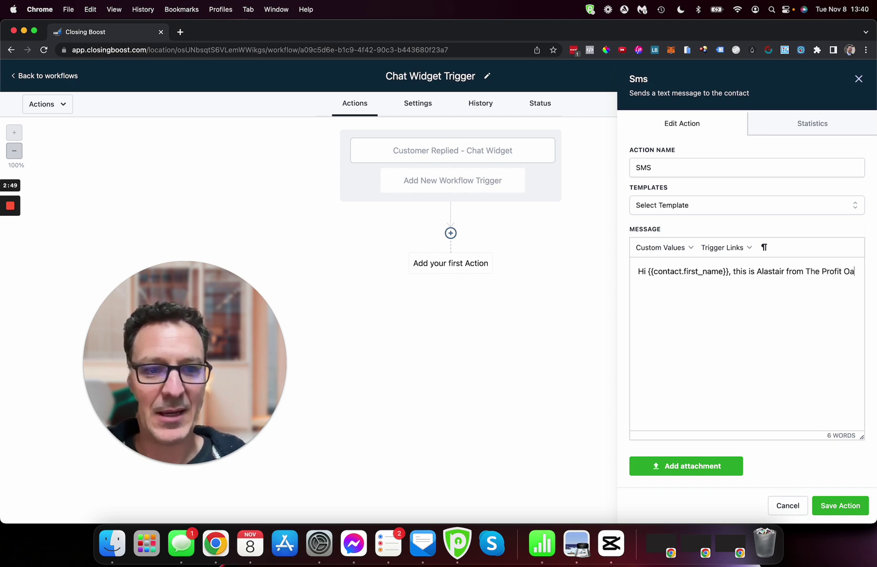
type("Pact.")
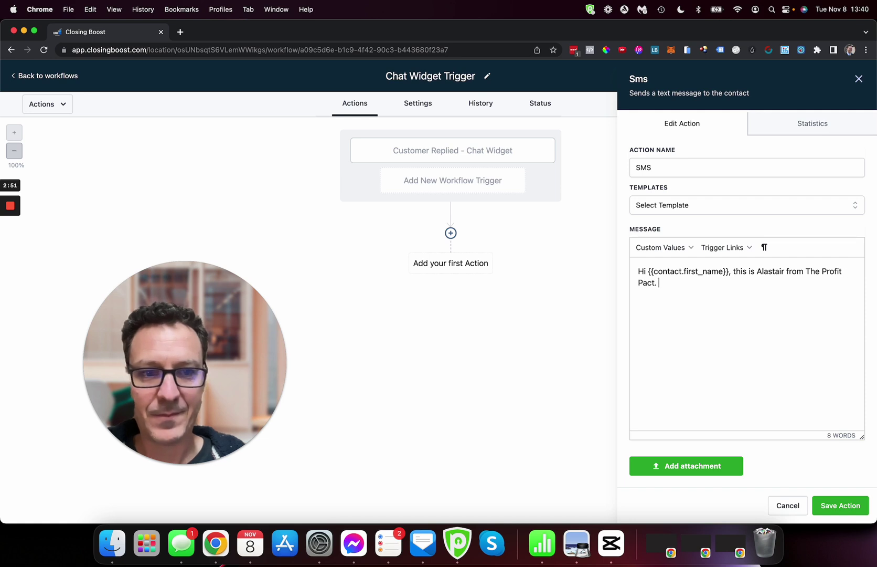
type(" I saw that")
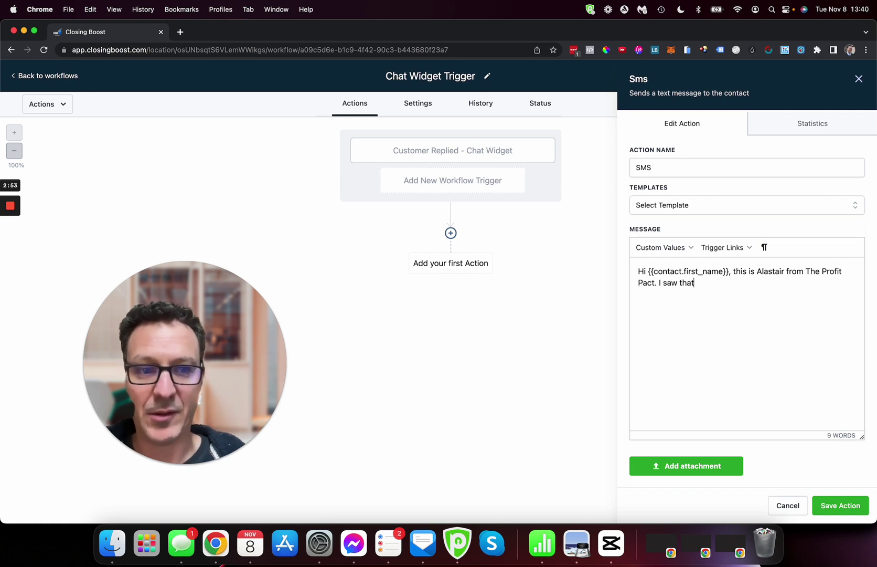
type(" you message ")
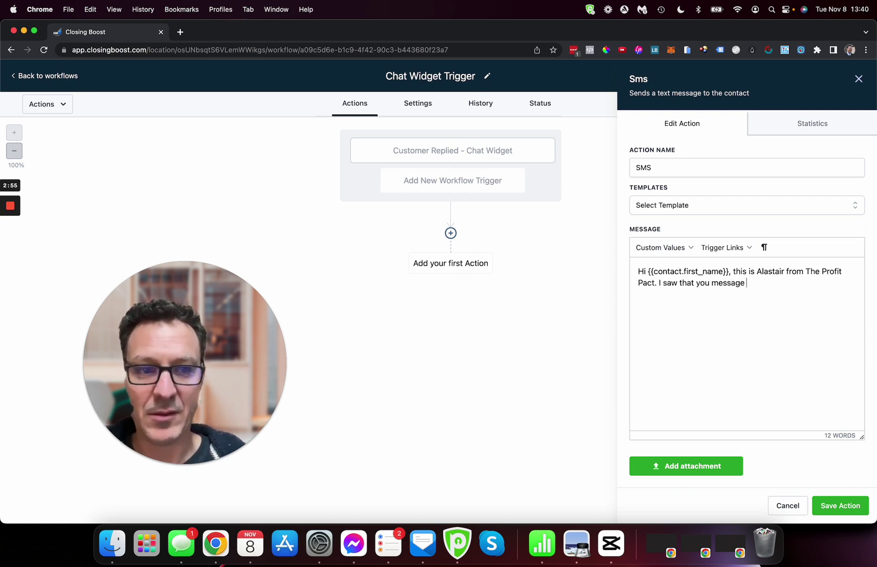
type("me on")
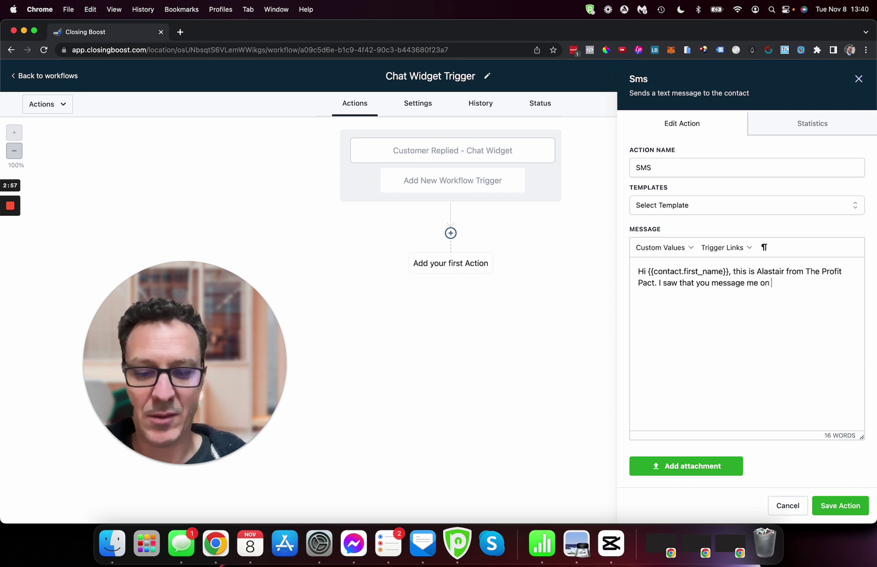
type(" my website")
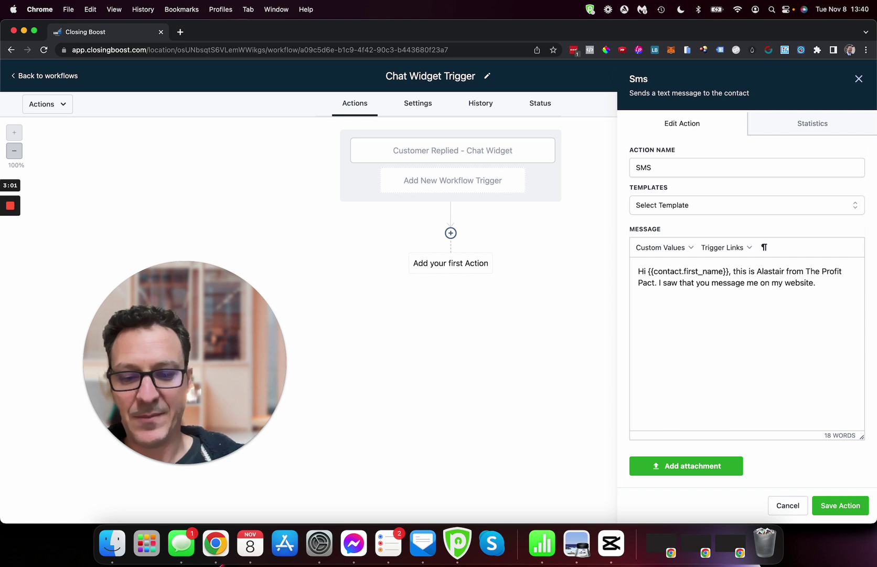
type(". I'm going to text you ba")
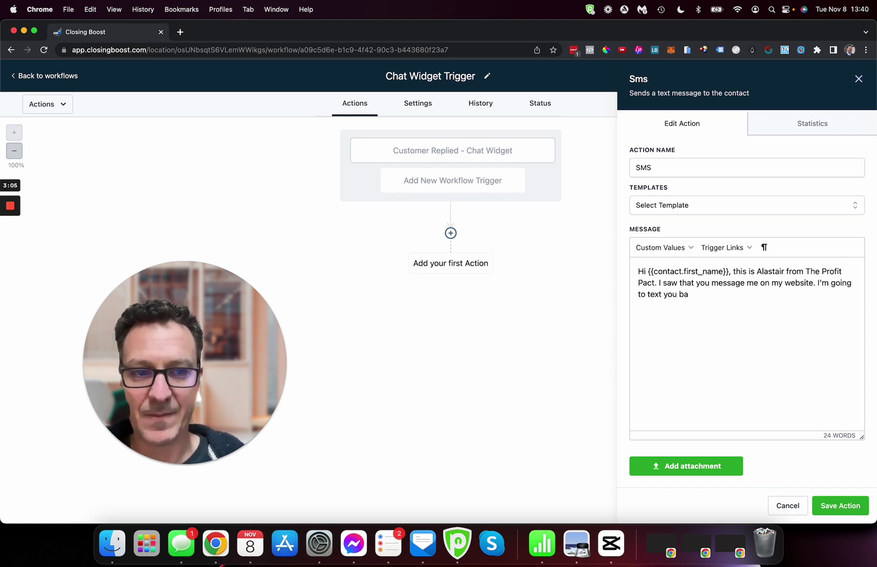
type("kck really soon with")
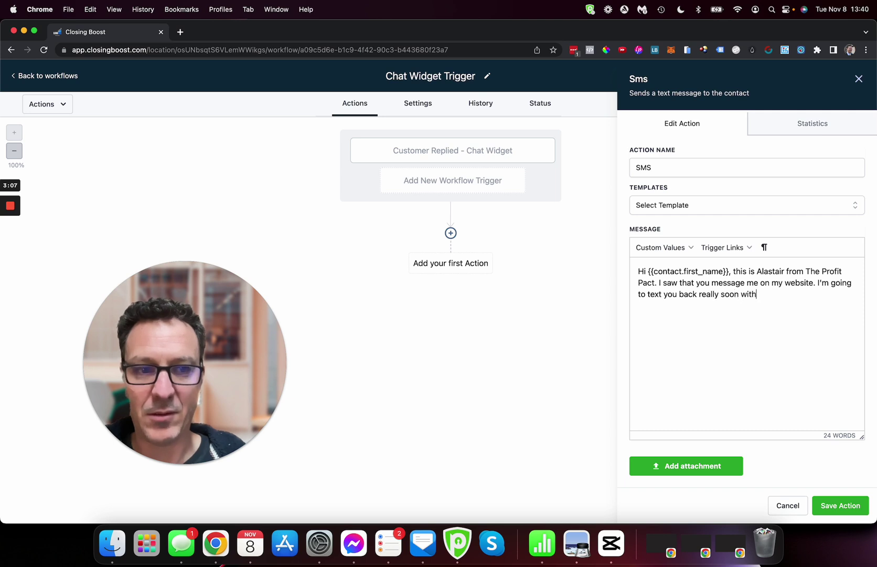
type(" more details.")
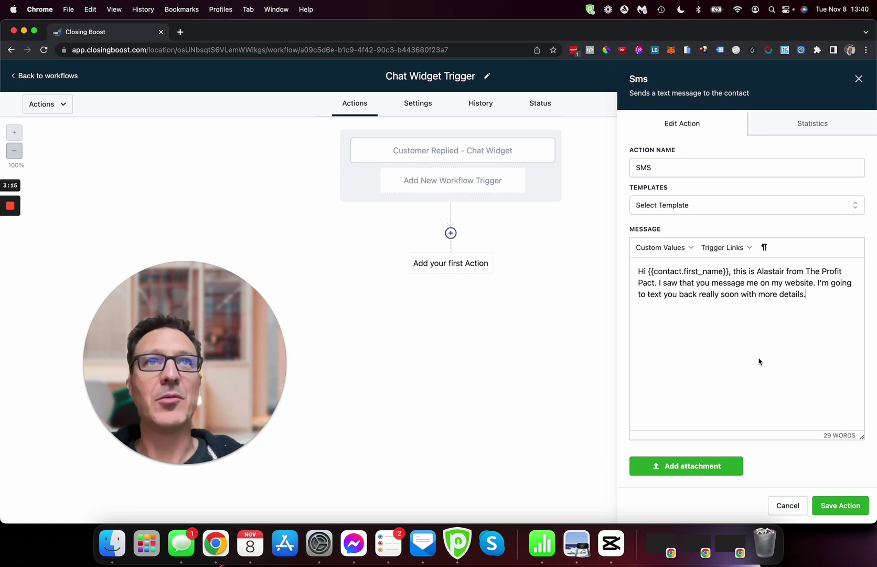
left_click(842, 506)
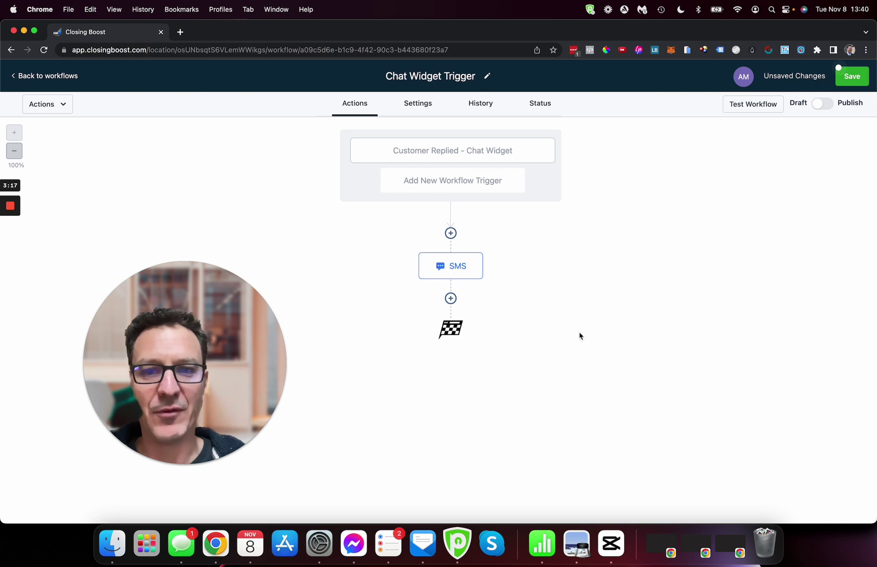
Step: Add an Internal Notification action after the SMS with type Notification
left_click(452, 299)
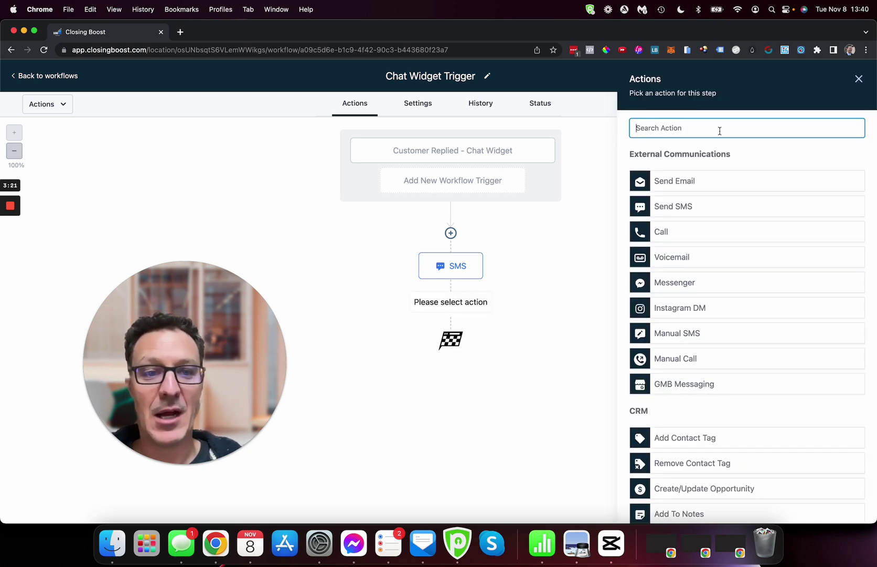
type("in")
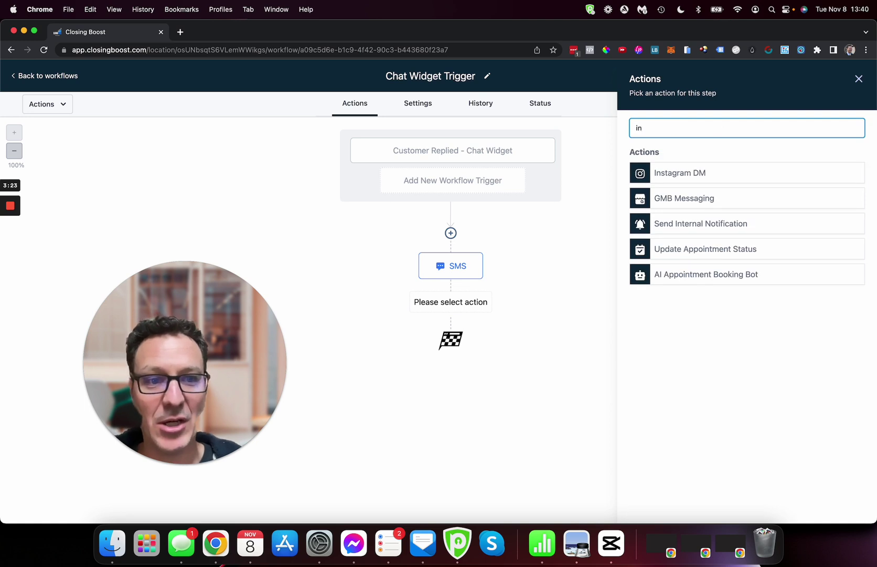
left_click(718, 224)
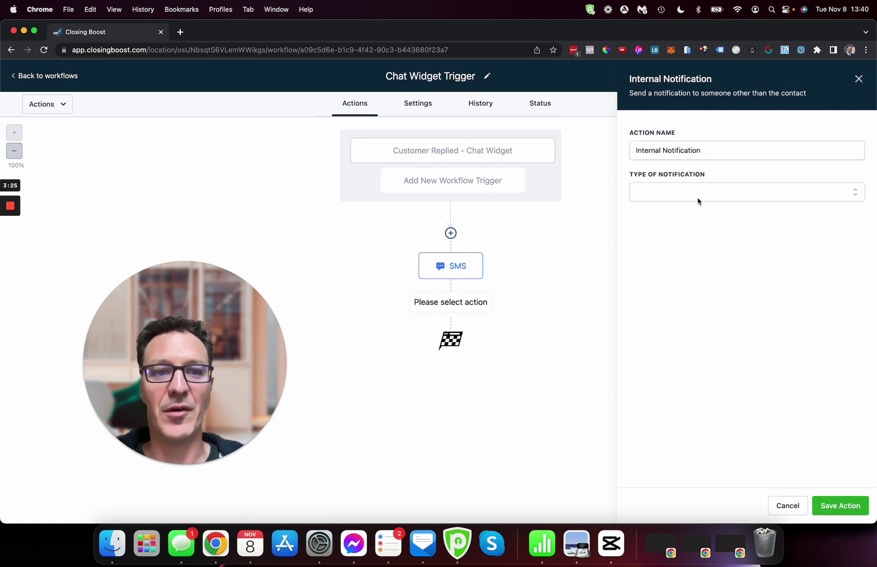
left_click(698, 201)
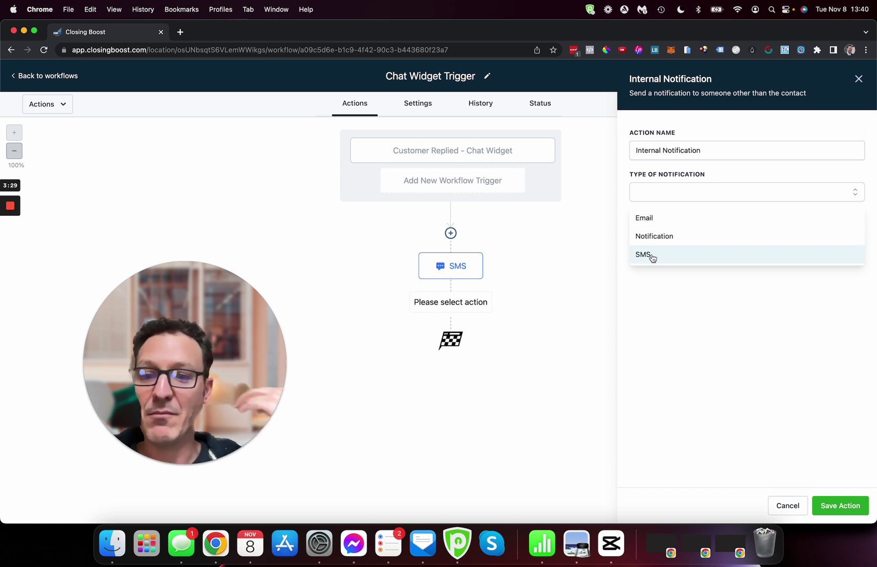
left_click(654, 237)
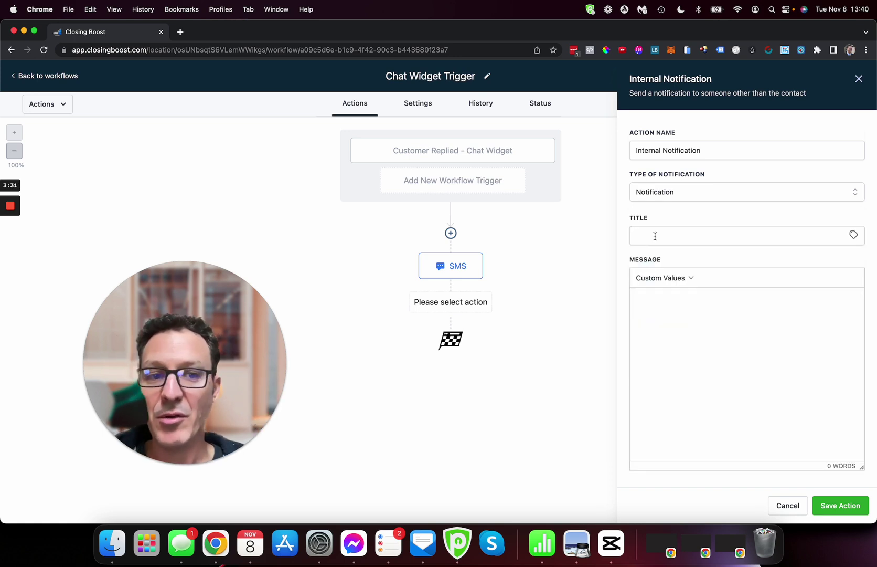
Step: Title the notification '🚨 New Chat Widget - Rely ASAP' using the emoji picker
left_click(655, 236)
type("New ")
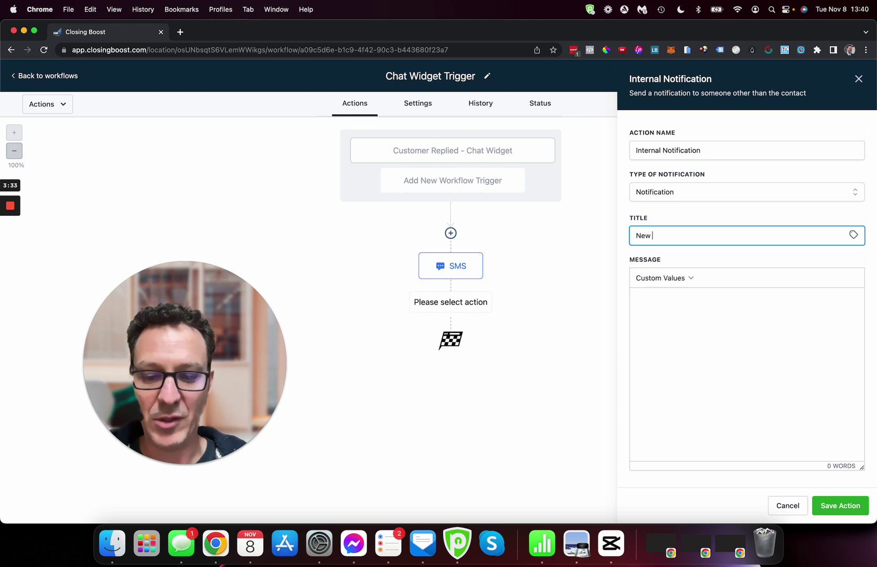
type("Chat Widget - ")
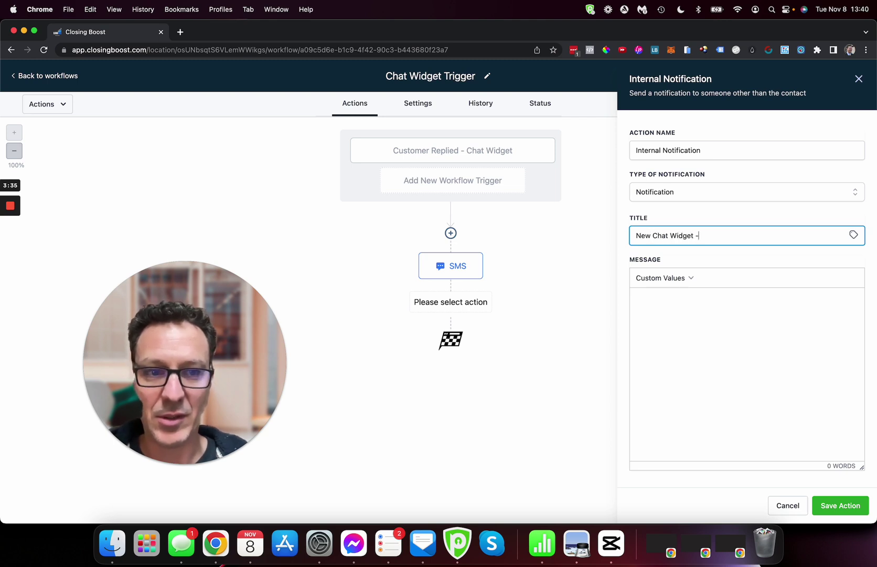
type("Rely AAS")
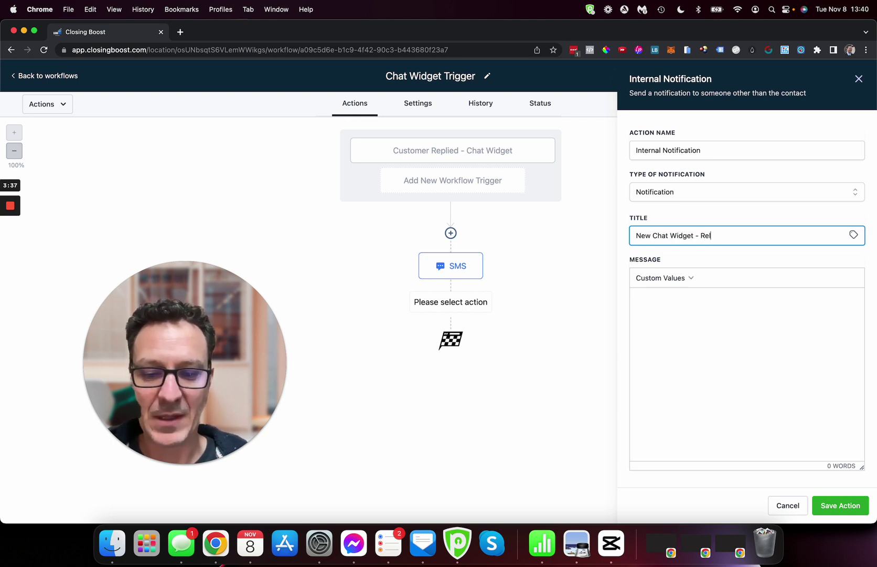
key("BackSpace")
key("BackSpace")
type("SAP")
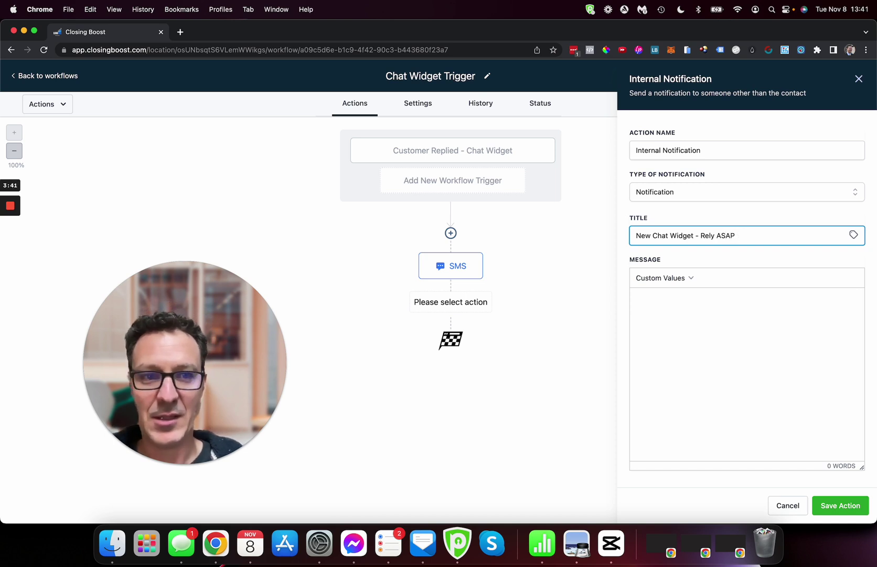
key("ctrl+super+space")
type("a")
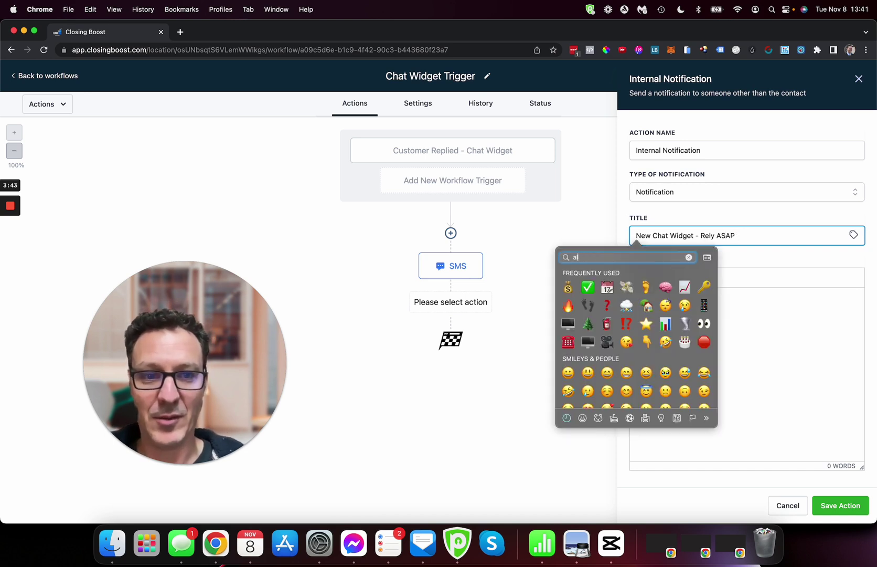
type("lar")
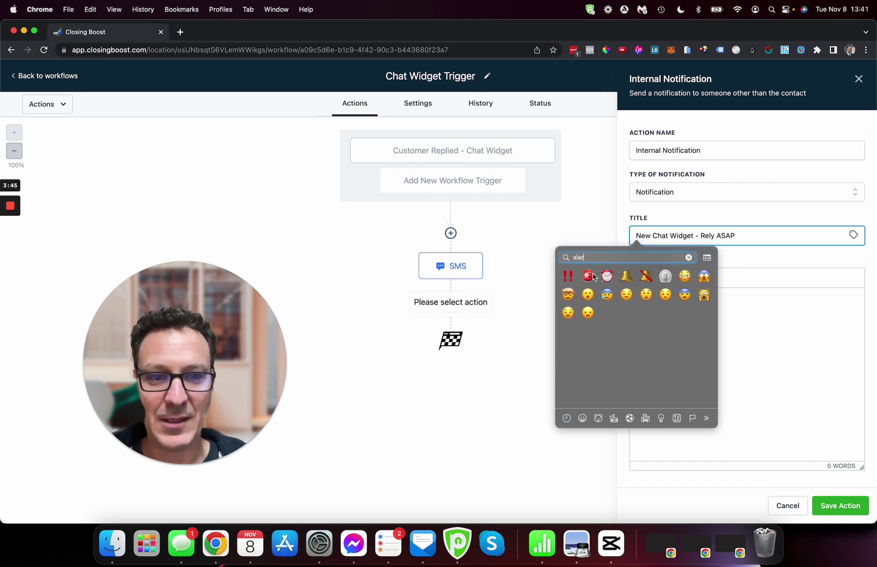
left_click(587, 275)
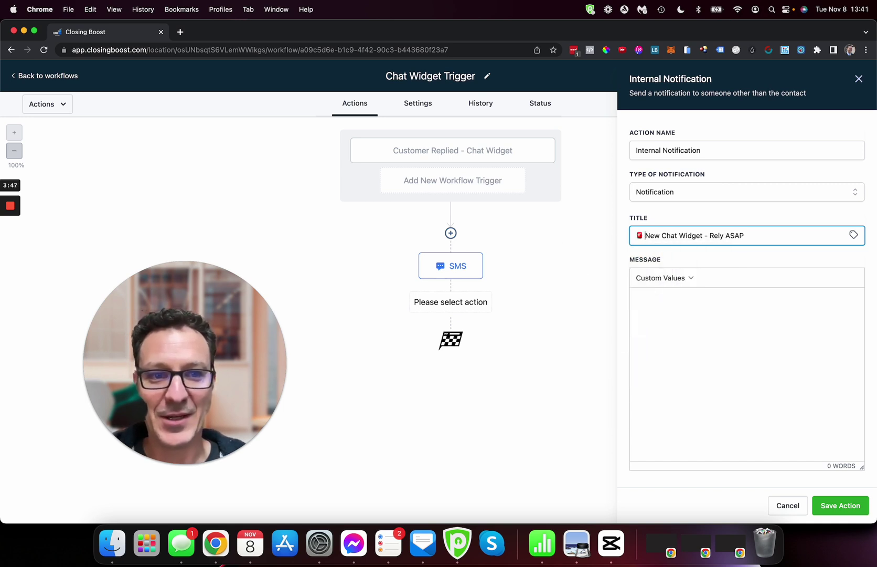
Step: Write the message: Contact Full Name 'just started chatting with you.' then 'They said:' Message Body
left_click(672, 314)
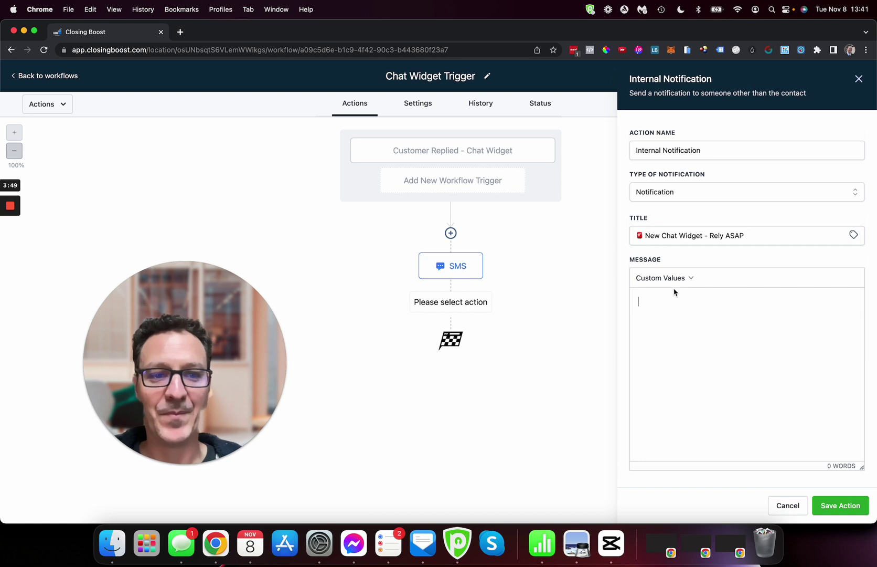
left_click(675, 284)
mouse_move(672, 297)
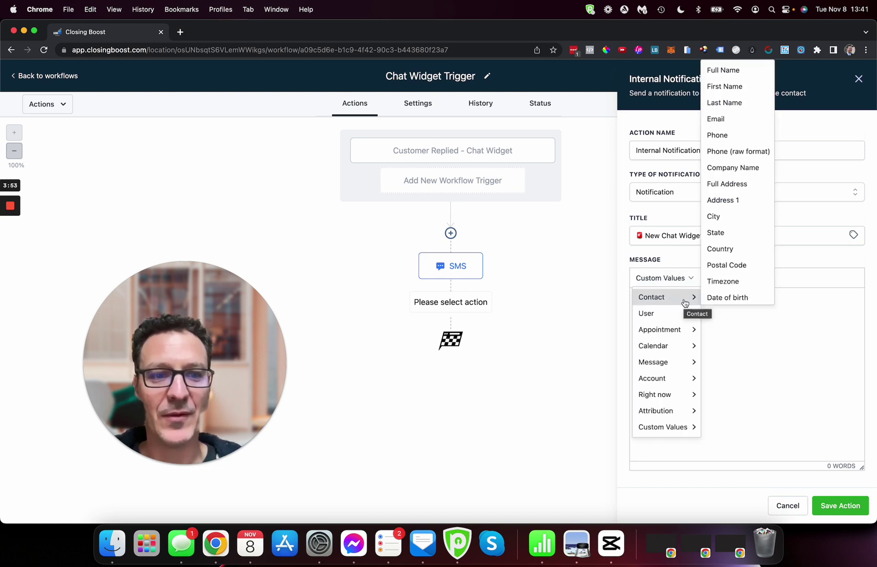
left_click(729, 75)
type("j")
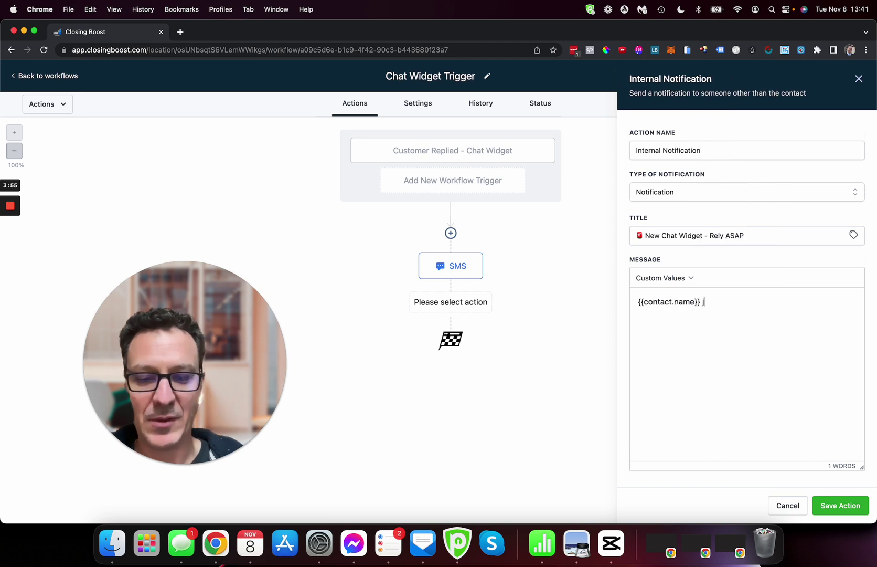
type("ust started chatti")
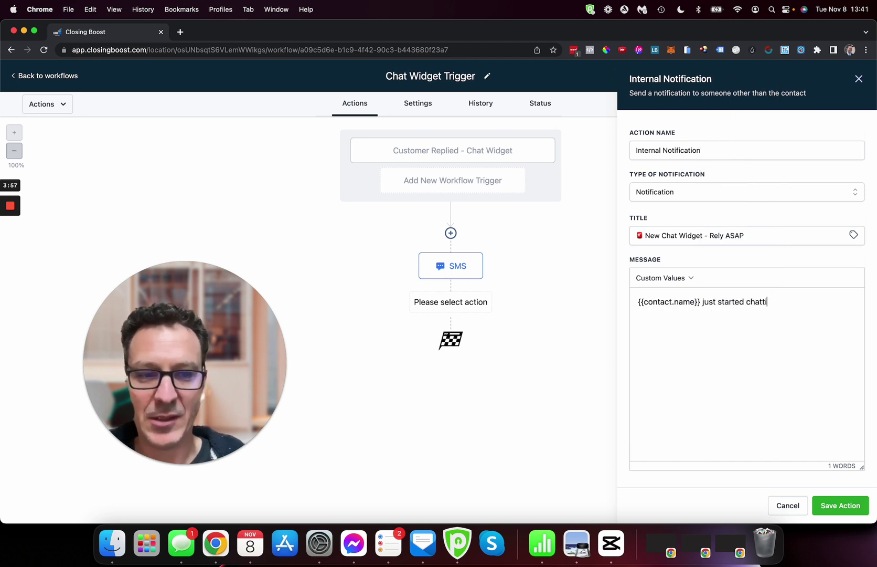
type("ng with you.")
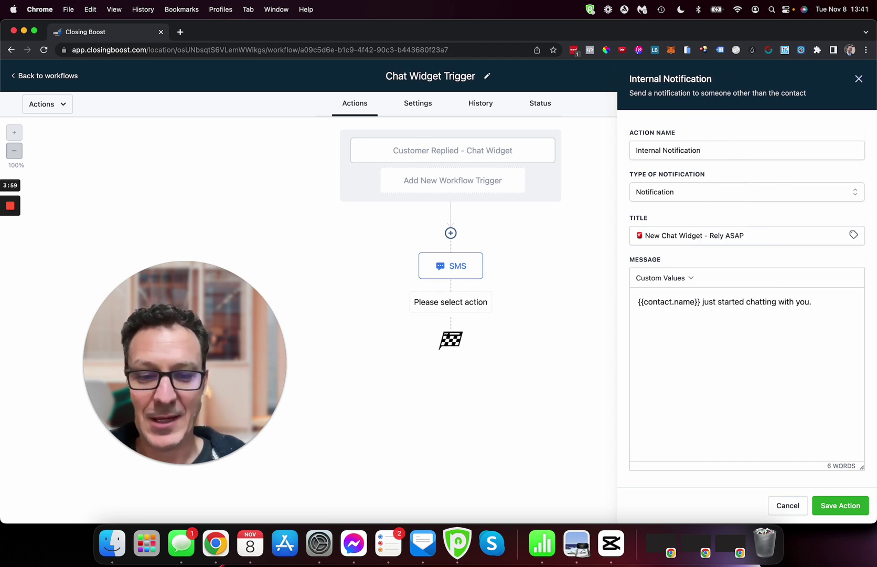
key("Return")
type("They said:")
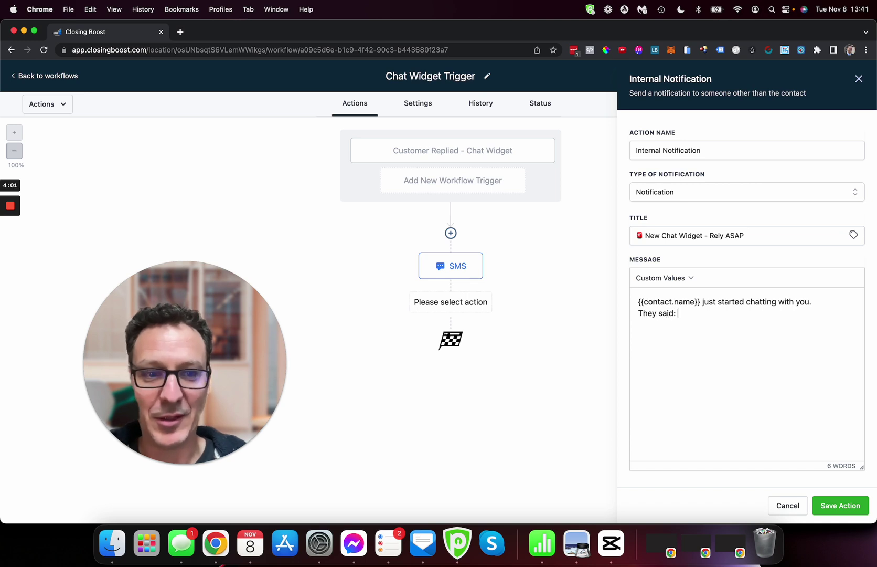
left_click(679, 277)
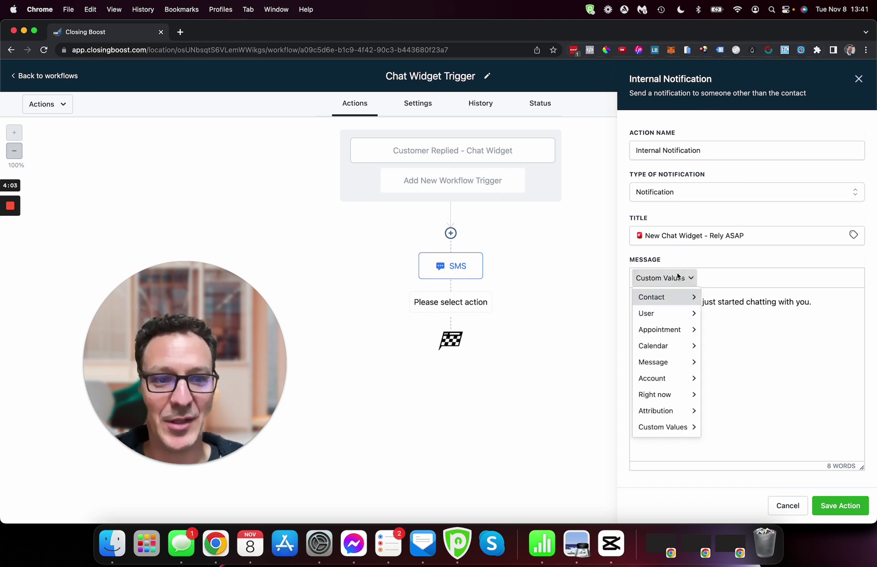
mouse_move(666, 361)
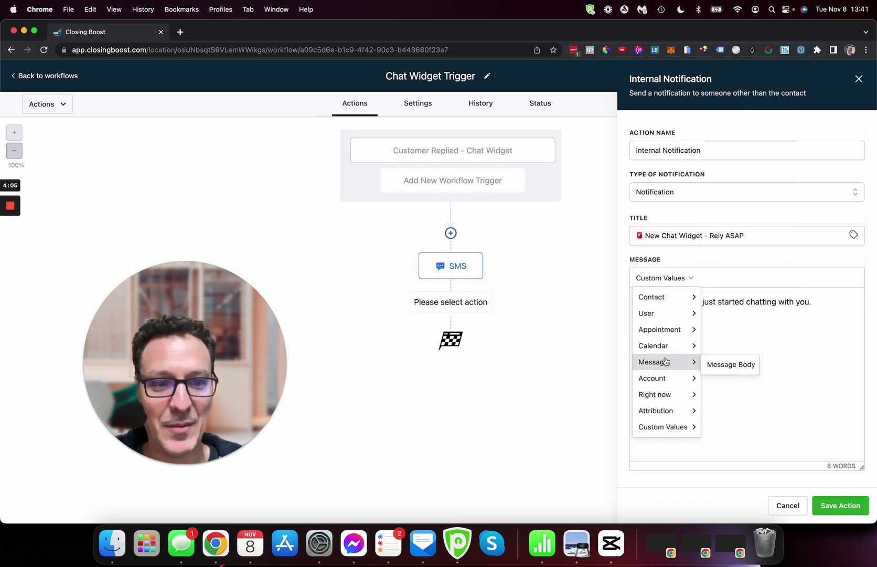
left_click(728, 363)
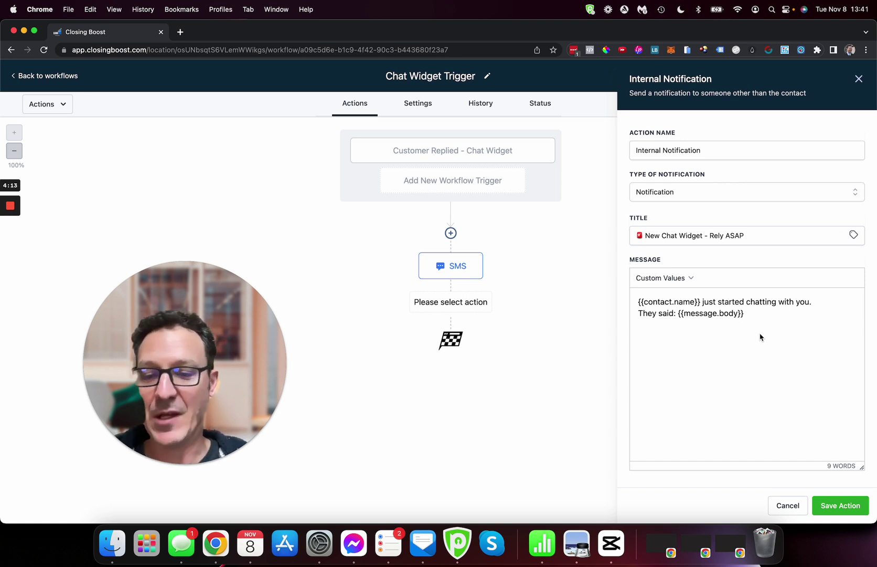
Step: Set Redirect Page to Conversation and To User Type to All User, then save the action
left_click(847, 512)
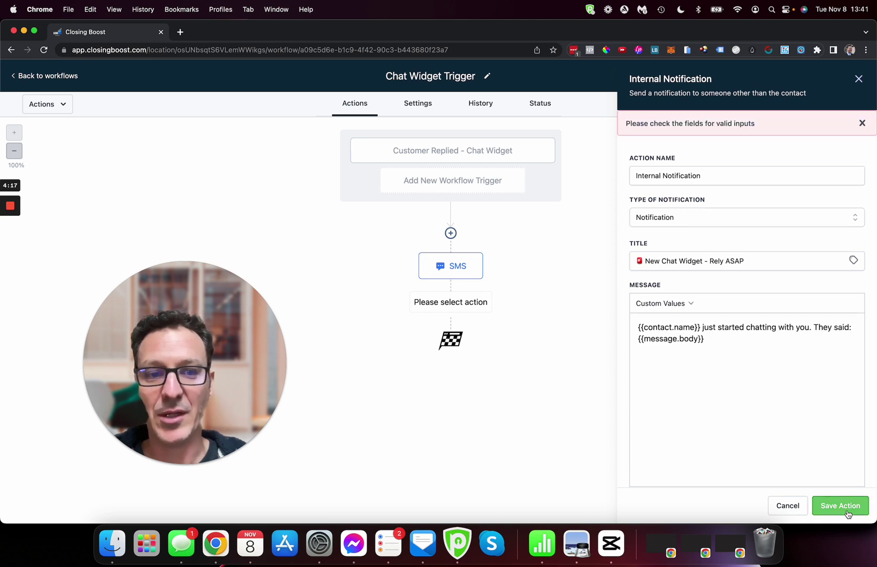
scroll(780, 412, "down", 3)
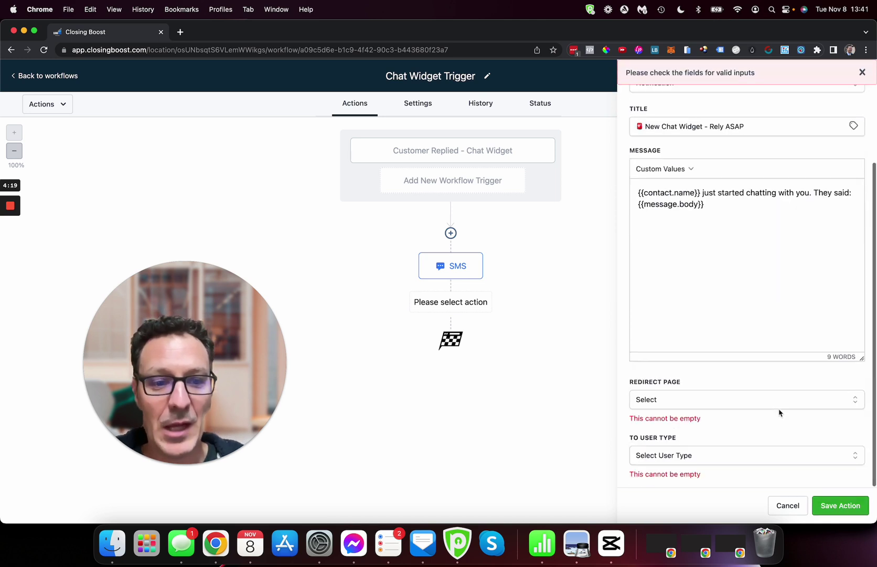
left_click(743, 404)
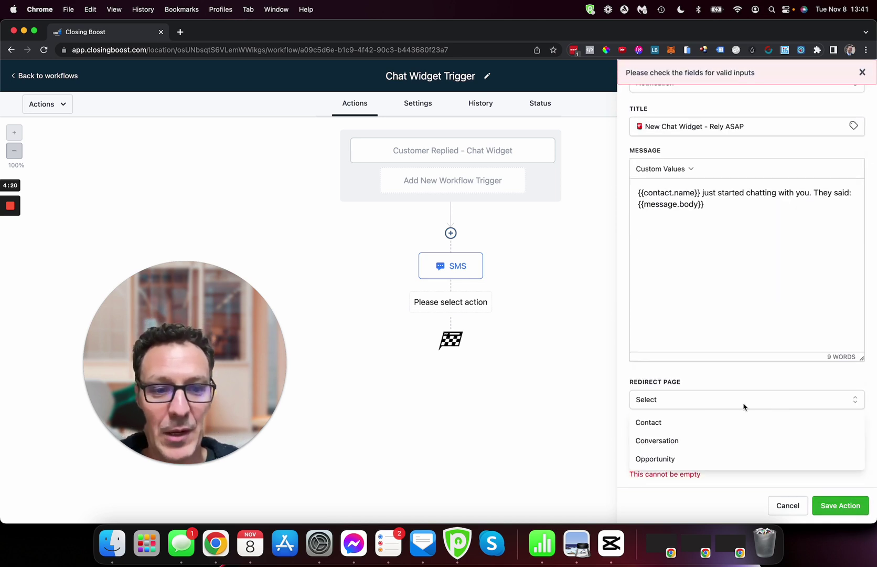
left_click(731, 441)
left_click(722, 455)
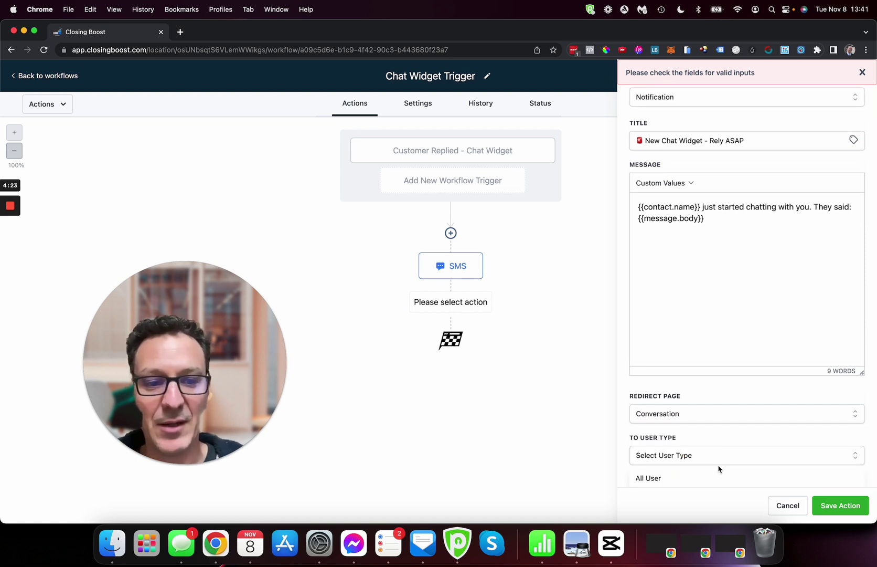
left_click(718, 470)
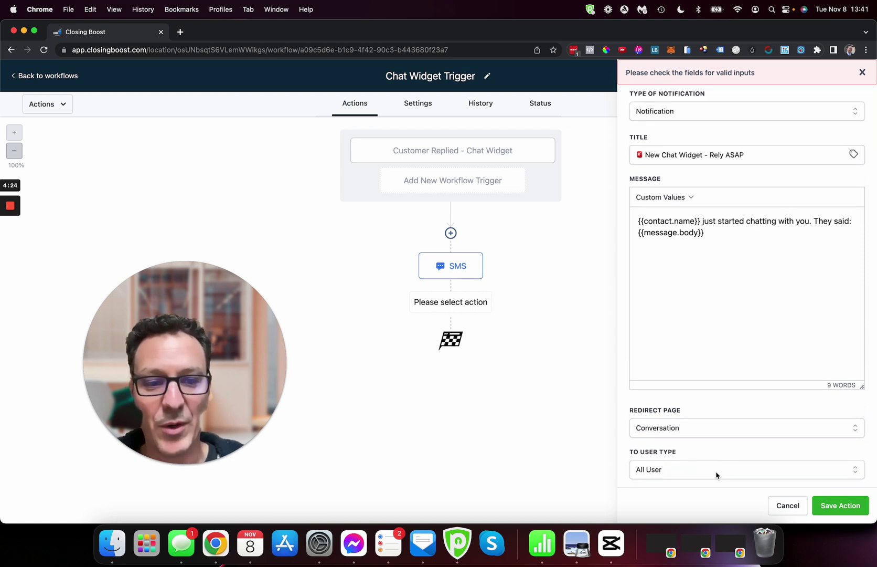
left_click(825, 503)
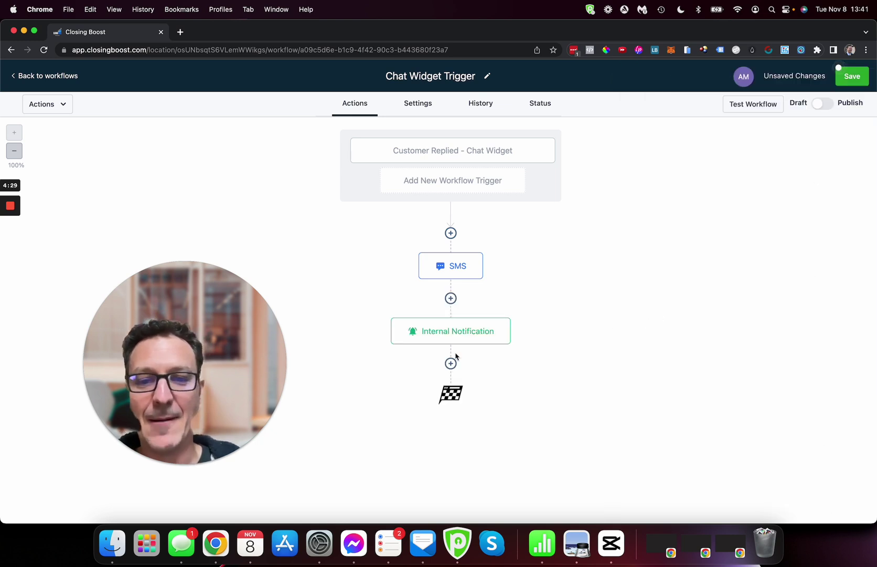
mouse_move(450, 341)
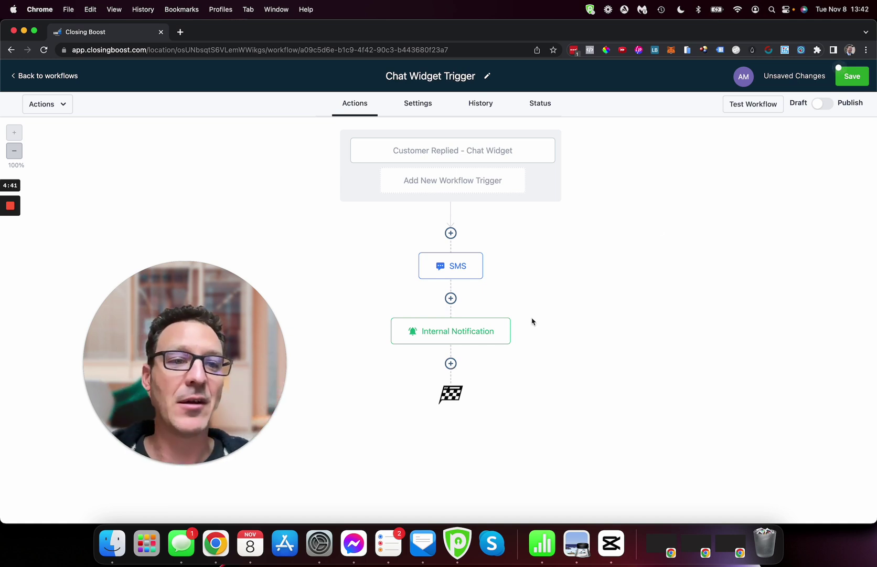
Step: Switch the workflow from Draft to Publish and save it
left_click(825, 104)
left_click(852, 80)
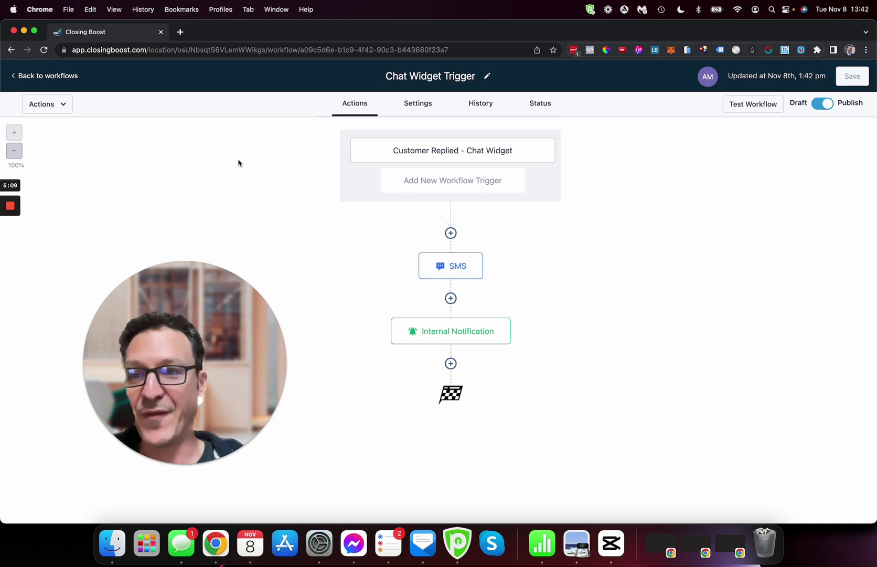
Step: Go back to workflows, open the Conversations page, and close the card-information reminder
left_click(65, 77)
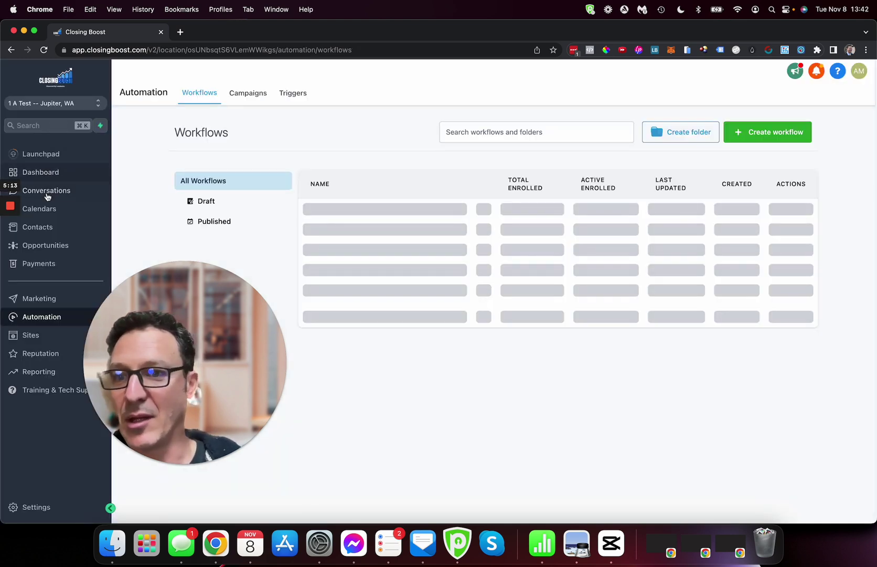
left_click(46, 193)
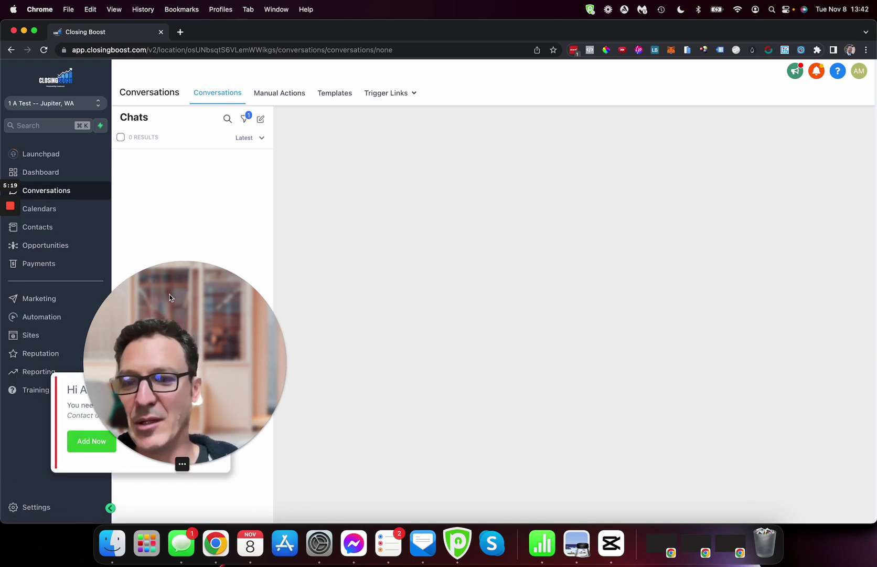
left_click_drag(169, 297, 175, 166)
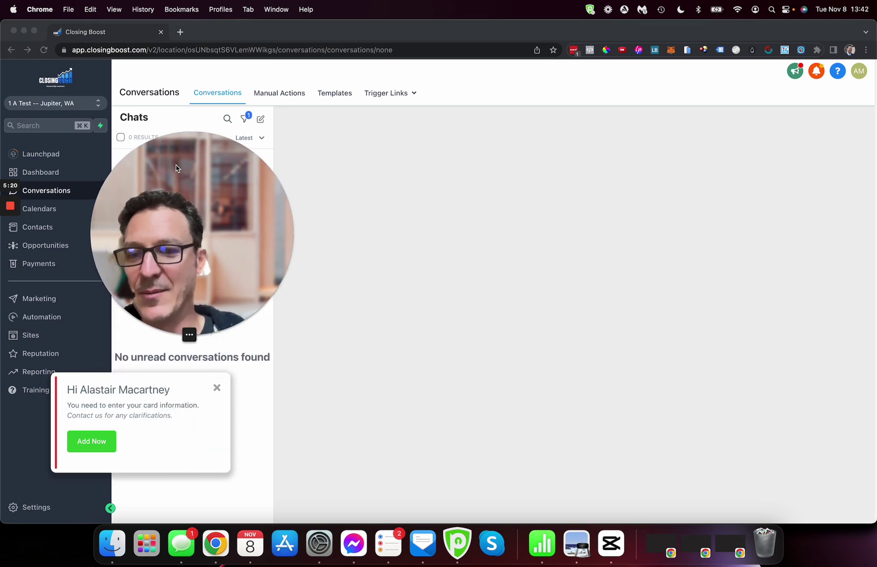
left_click(220, 390)
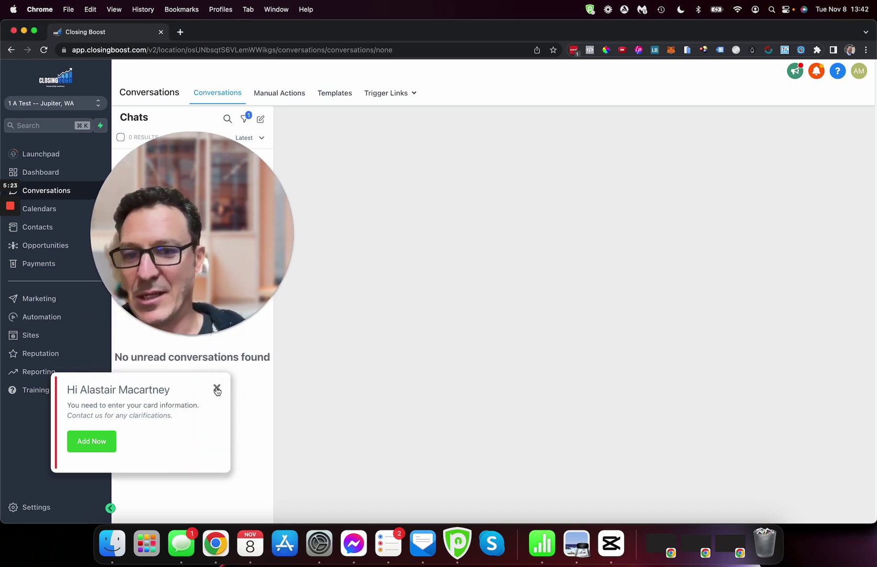
left_click(216, 391)
left_click_drag(201, 210, 506, 297)
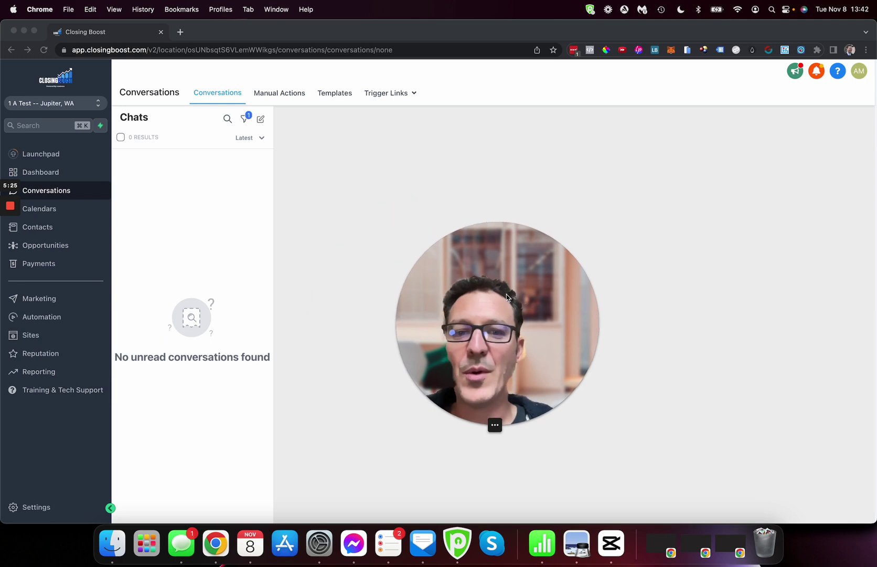